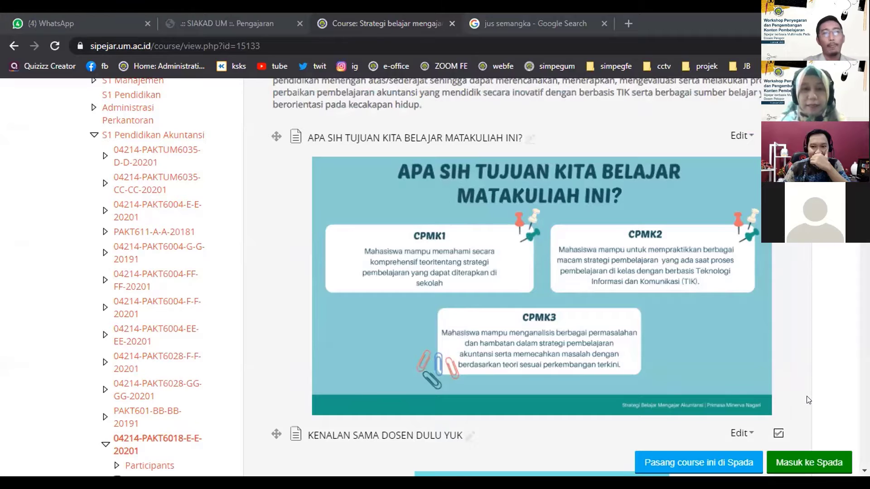
scroll(810, 416, down, 4)
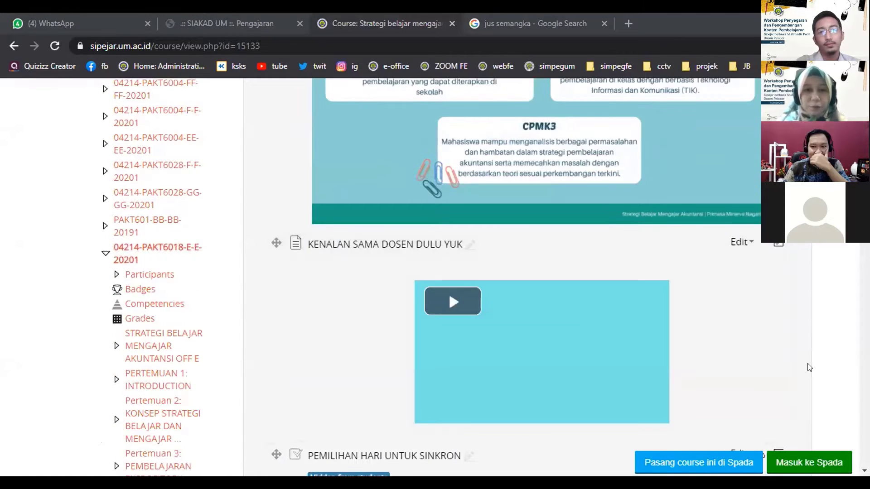
scroll(746, 357, down, 1)
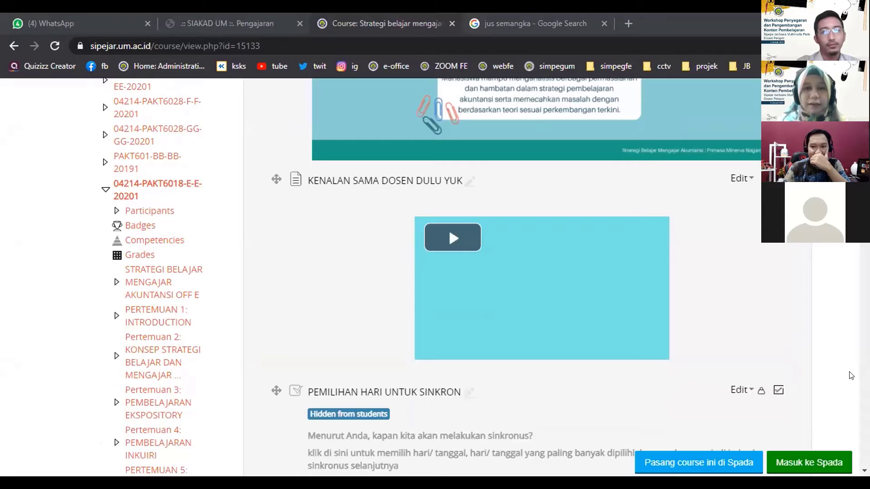
scroll(817, 374, down, 4)
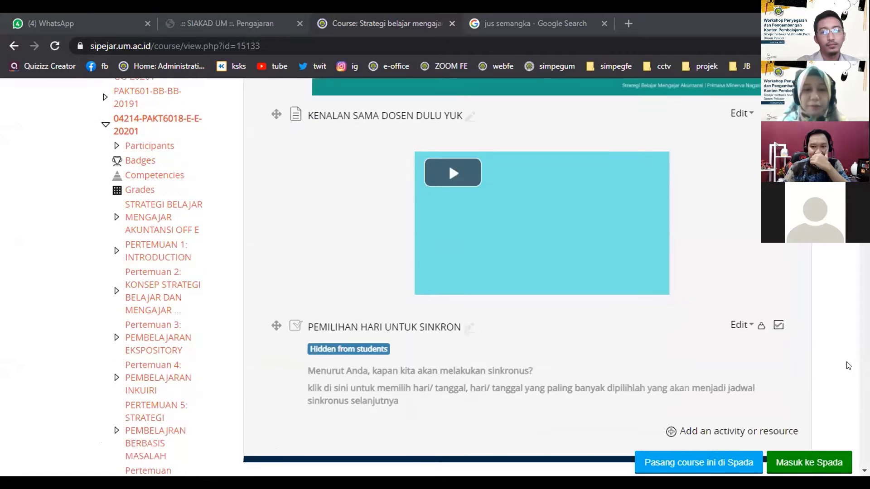
scroll(797, 349, down, 1)
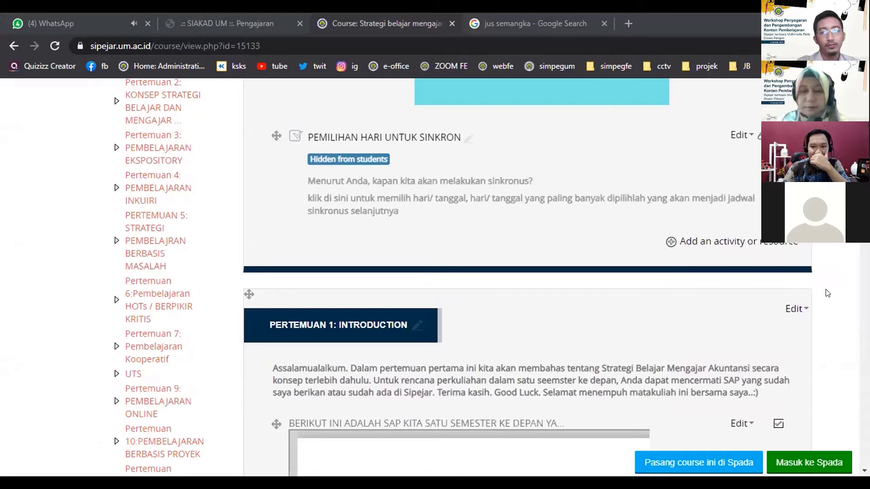
scroll(825, 331, down, 3)
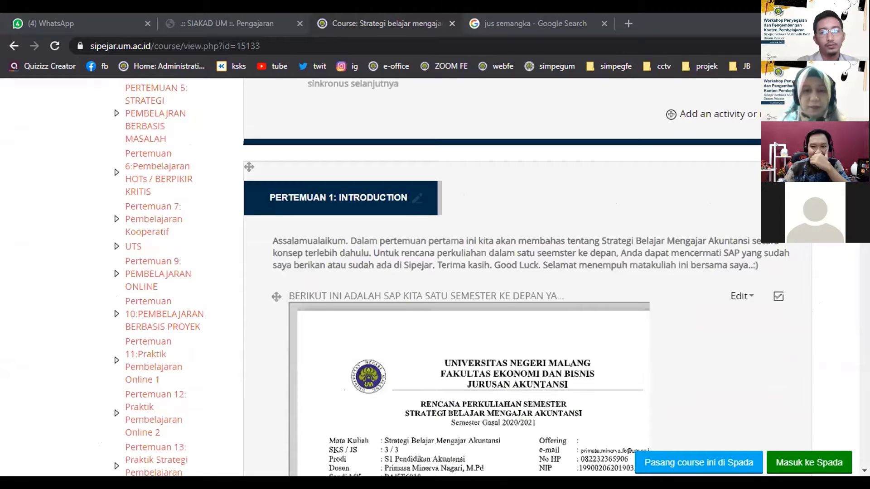
scroll(820, 362, down, 3)
scroll(801, 347, down, 1)
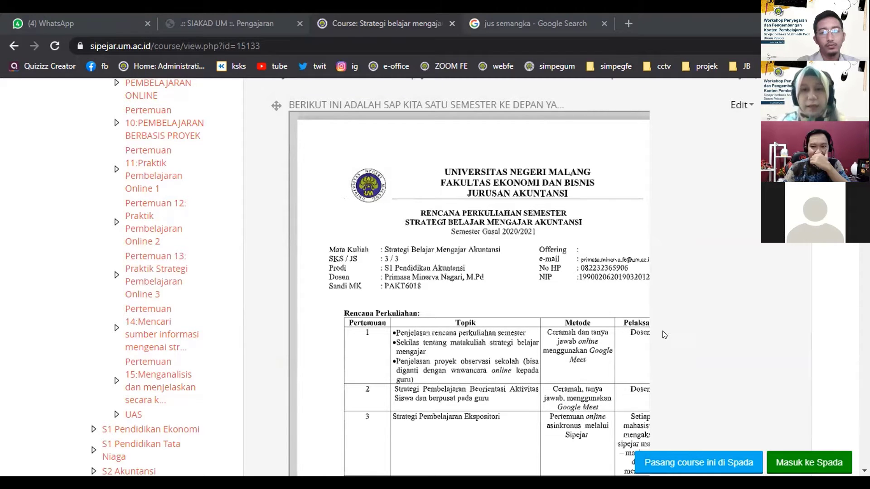
scroll(586, 394, down, 3)
scroll(587, 394, down, 5)
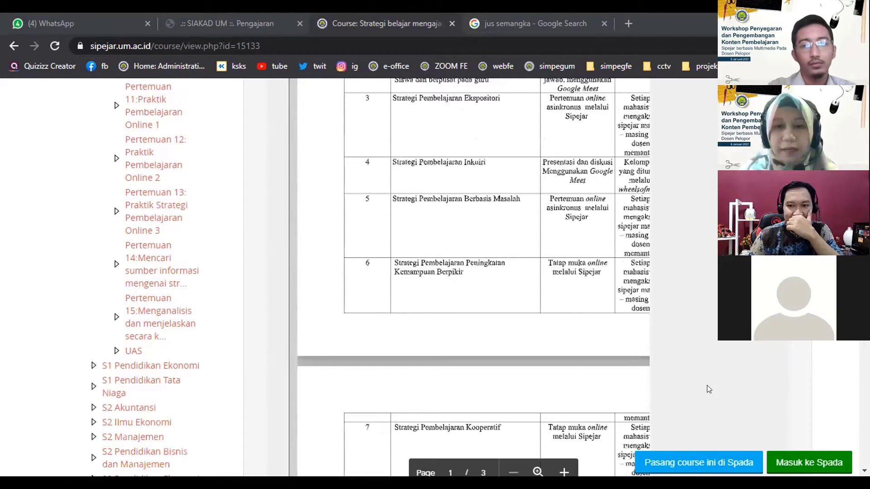
scroll(720, 386, up, 3)
scroll(480, 276, up, 3)
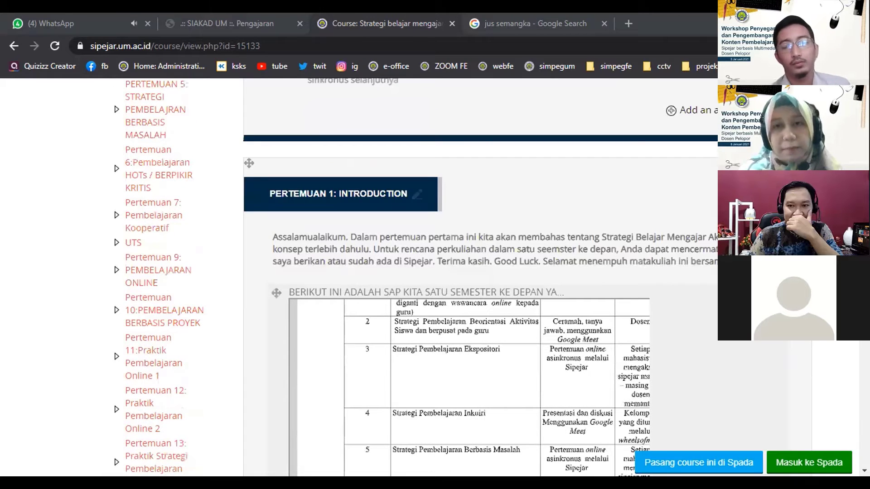
scroll(480, 277, up, 1)
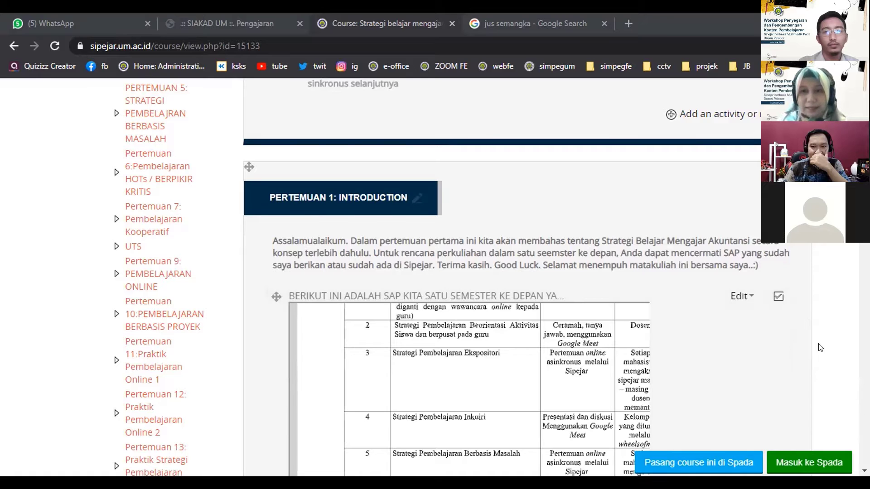
scroll(820, 352, down, 5)
scroll(830, 355, down, 5)
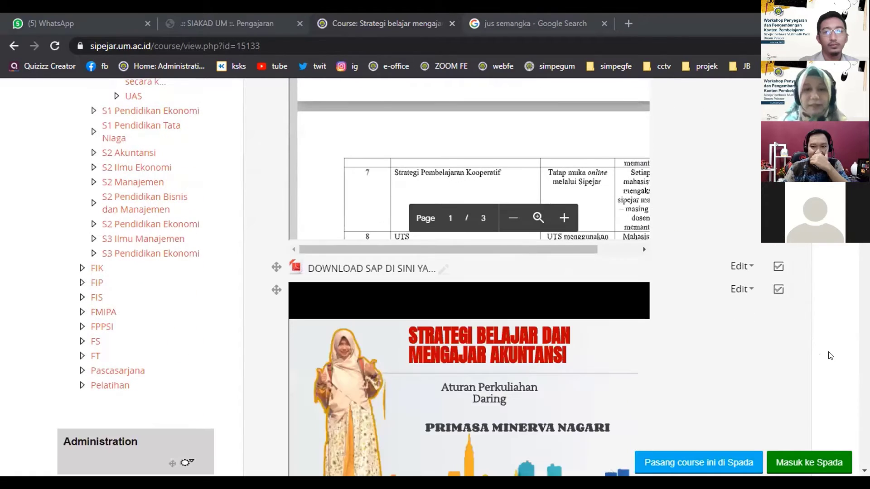
scroll(830, 358, down, 3)
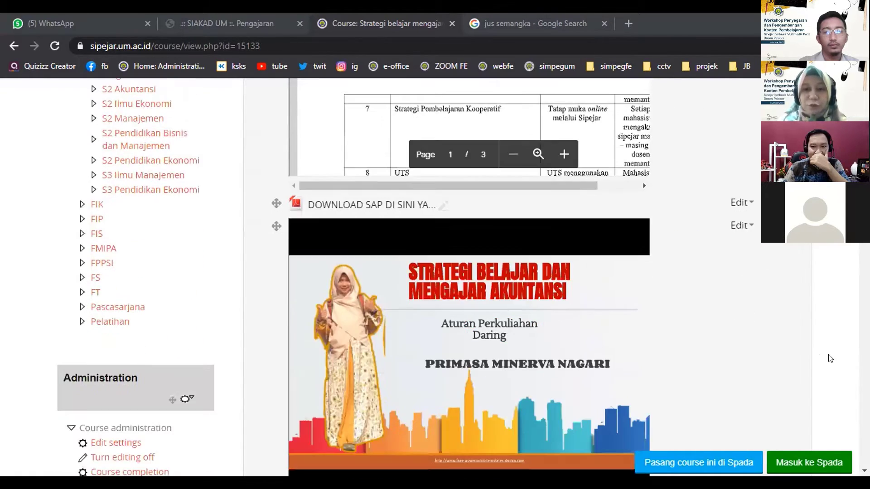
scroll(769, 349, down, 3)
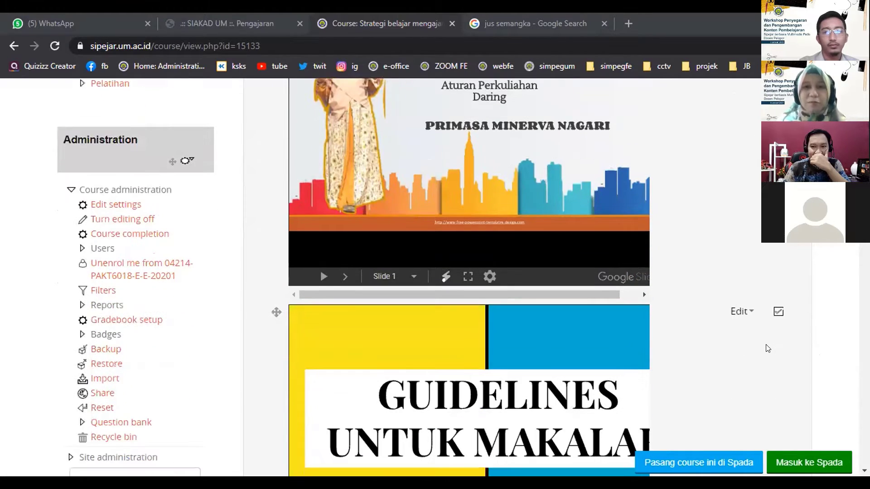
scroll(768, 349, down, 3)
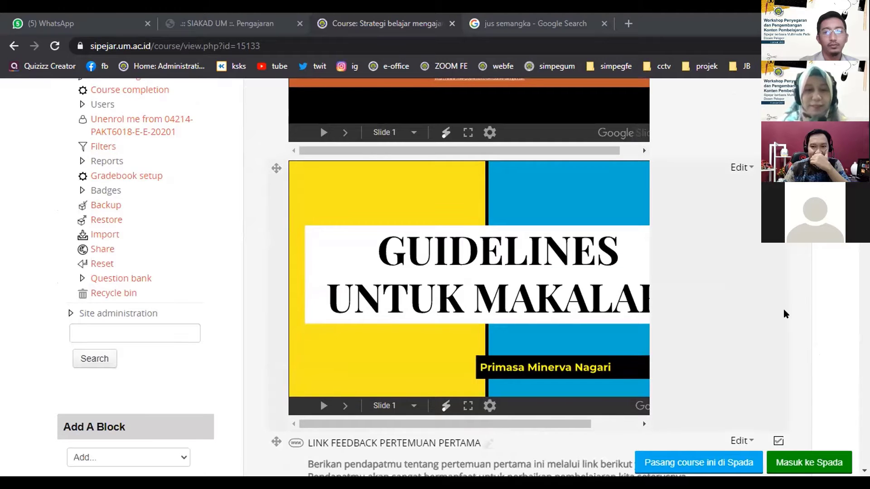
scroll(784, 309, down, 3)
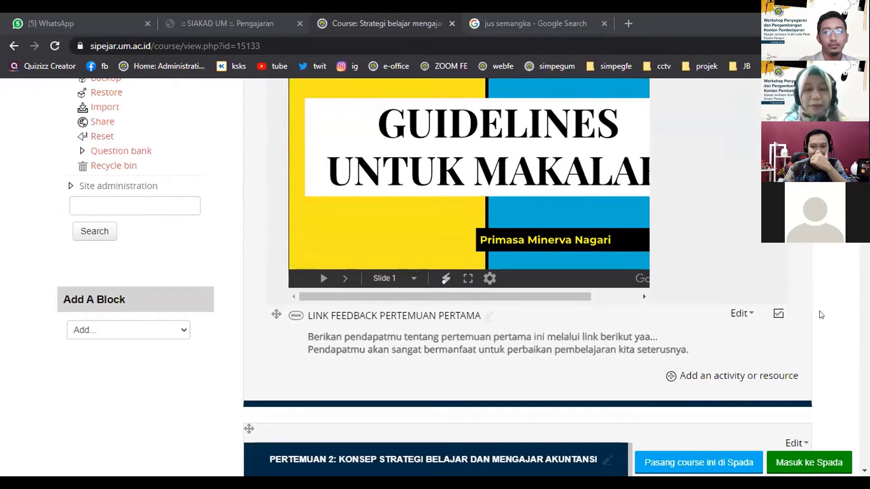
scroll(816, 337, down, 2)
scroll(526, 277, down, 4)
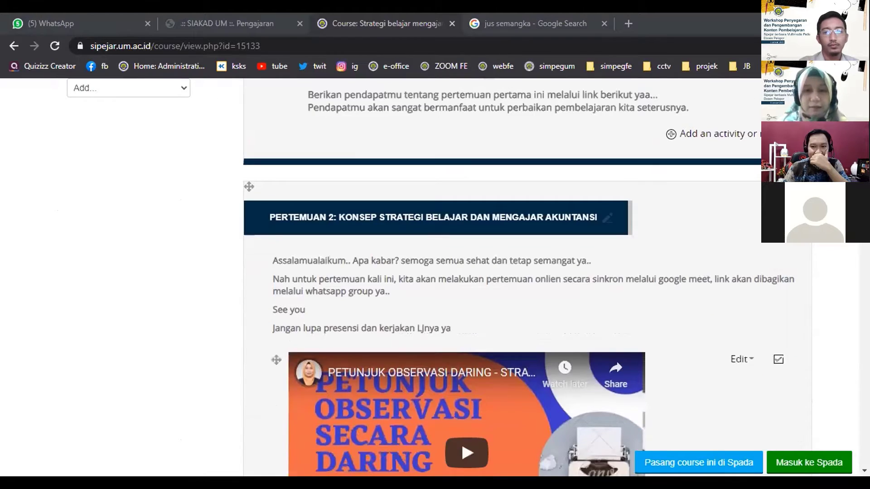
scroll(714, 254, down, 8)
scroll(759, 266, down, 10)
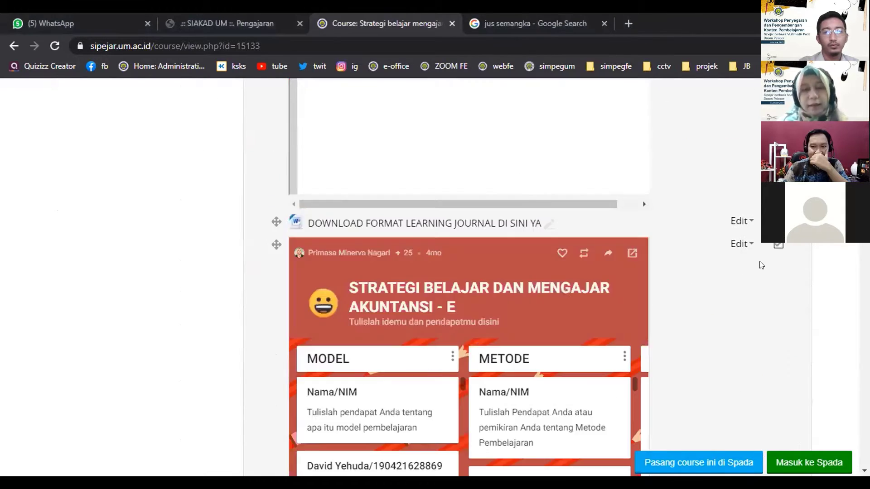
scroll(765, 271, down, 4)
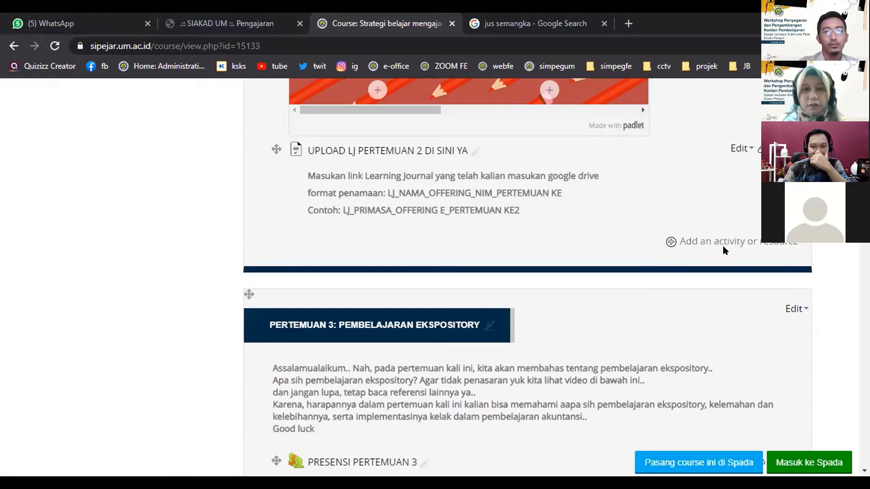
Dismiss the activity chooser, then scroll past GLOSARIUM PERTEMUAN 3 to the section's end.
click(723, 245)
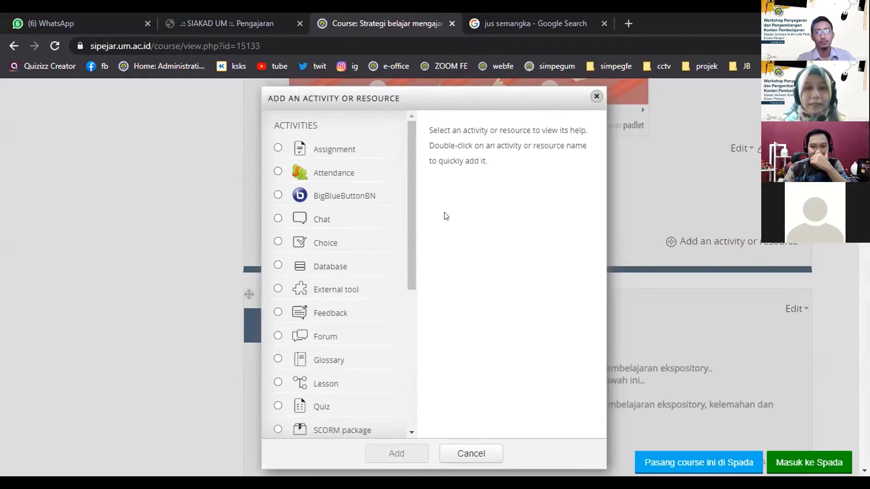
click(597, 96)
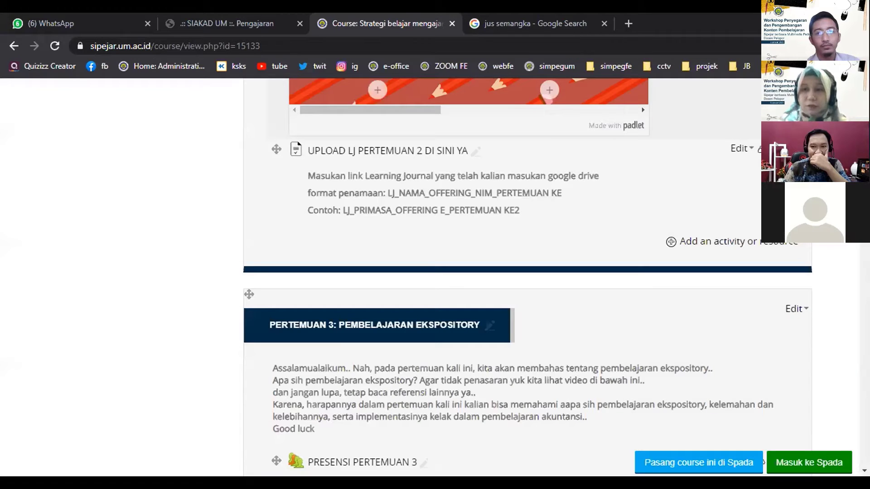
scroll(401, 113, up, 2)
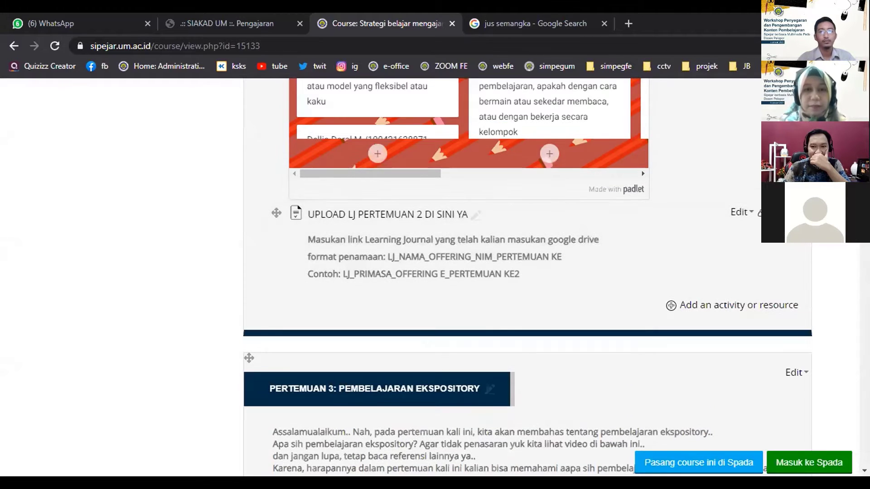
scroll(341, 151, down, 3)
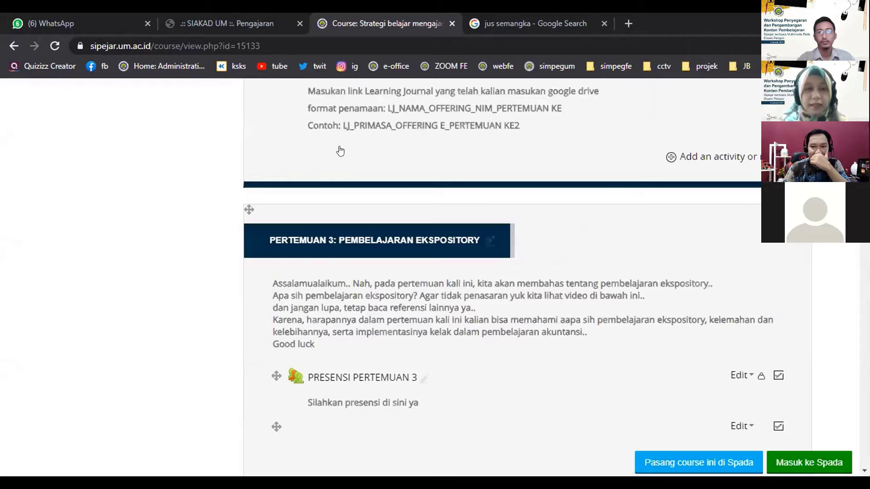
scroll(415, 142, down, 1)
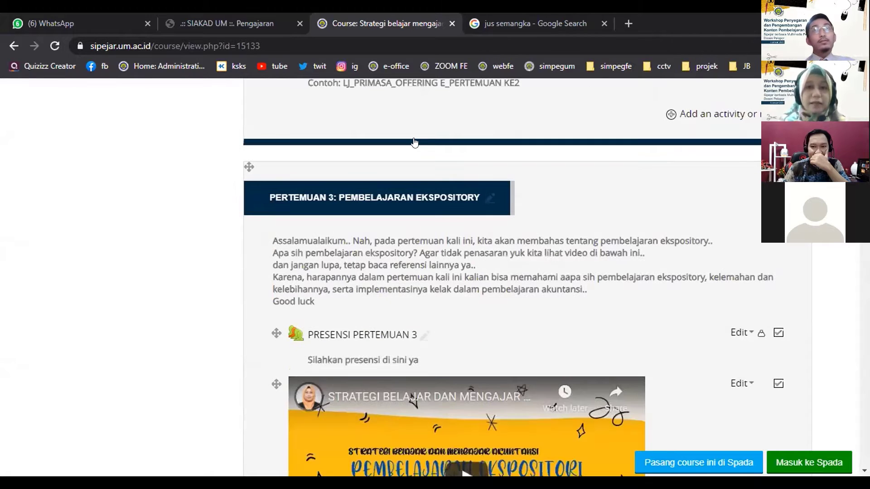
scroll(371, 151, down, 3)
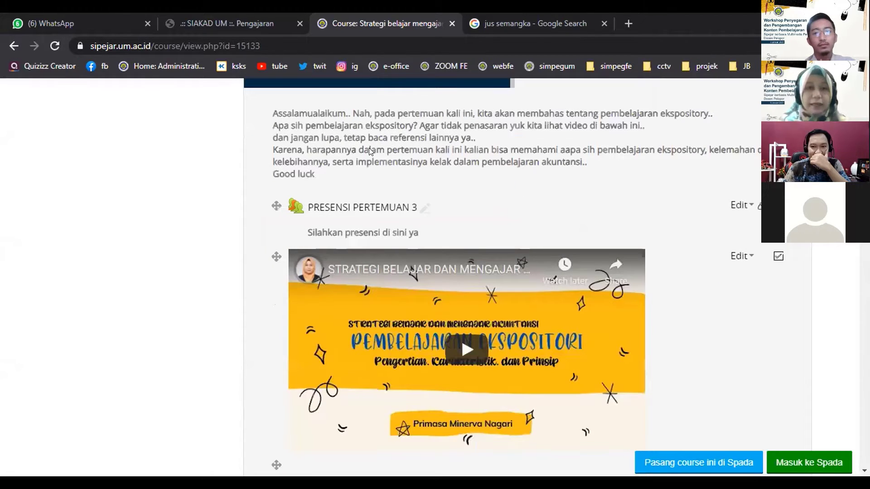
scroll(369, 145, down, 2)
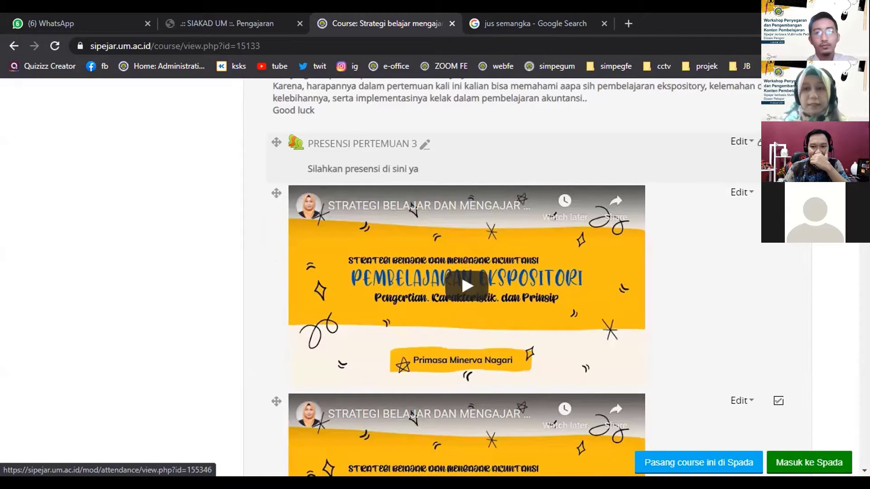
scroll(528, 277, down, 1)
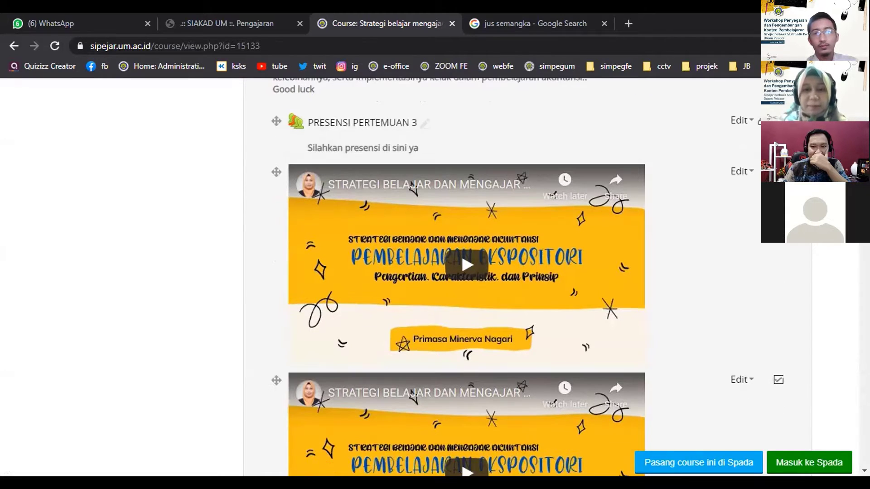
scroll(791, 347, down, 9)
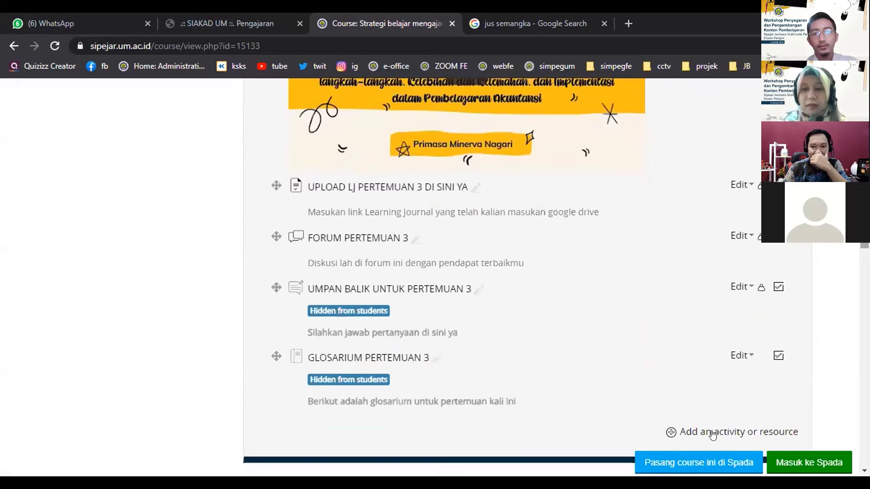
Add an Attendance activity to the Pertemuan 3 section through the activity chooser.
click(716, 434)
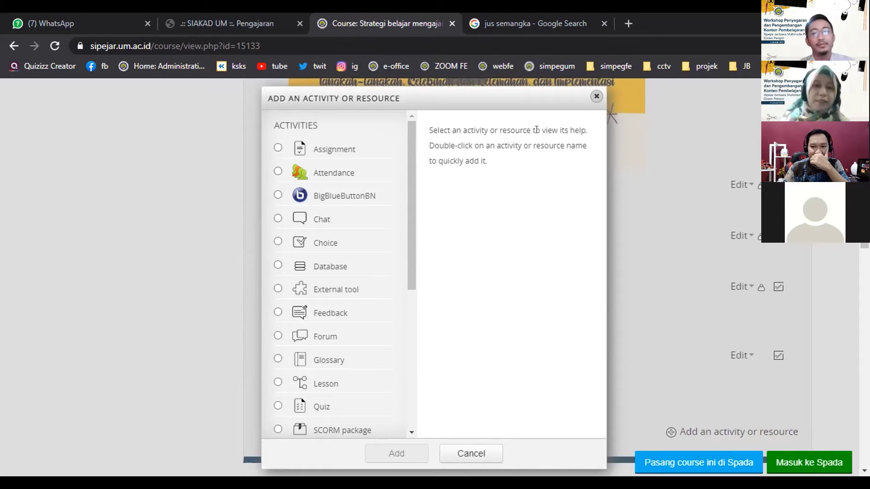
click(277, 172)
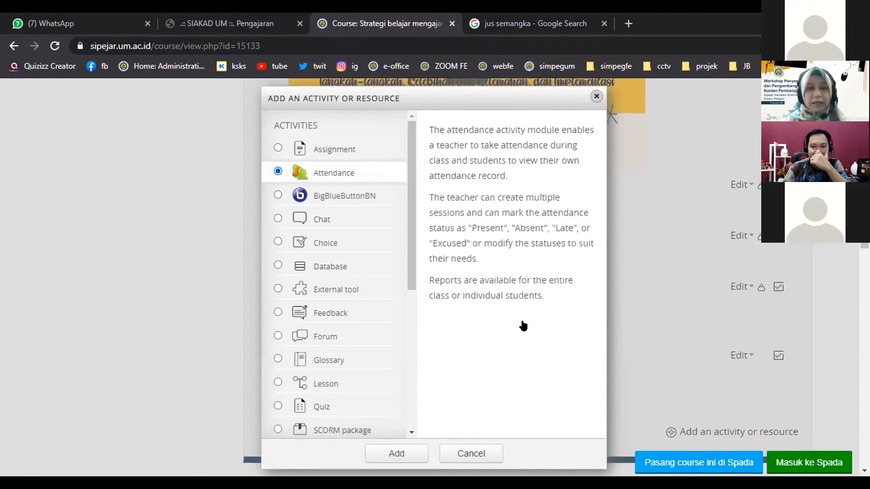
click(401, 455)
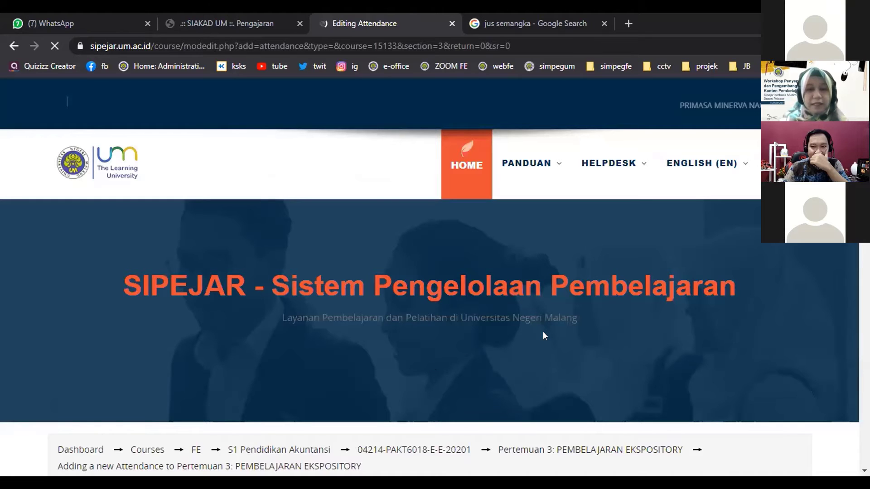
Replace the default name Attendance with 'PRESENSI KE 3' and move to the Description field.
scroll(671, 348, down, 8)
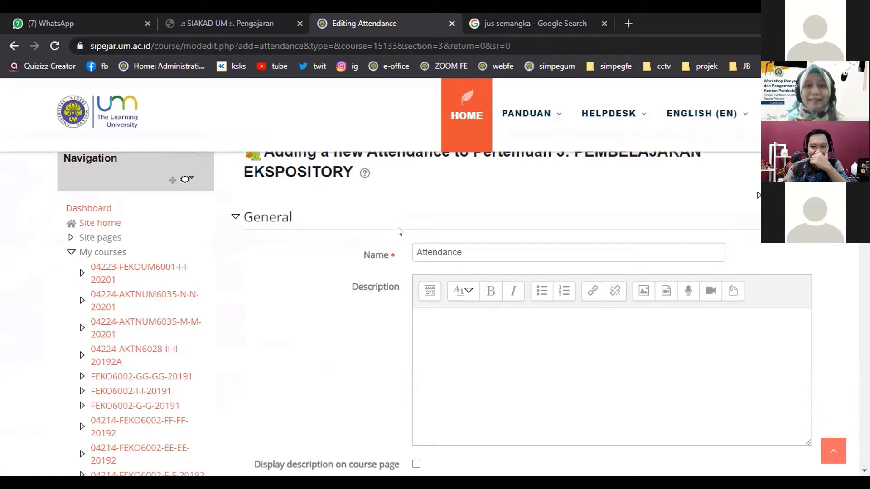
double_click(484, 257)
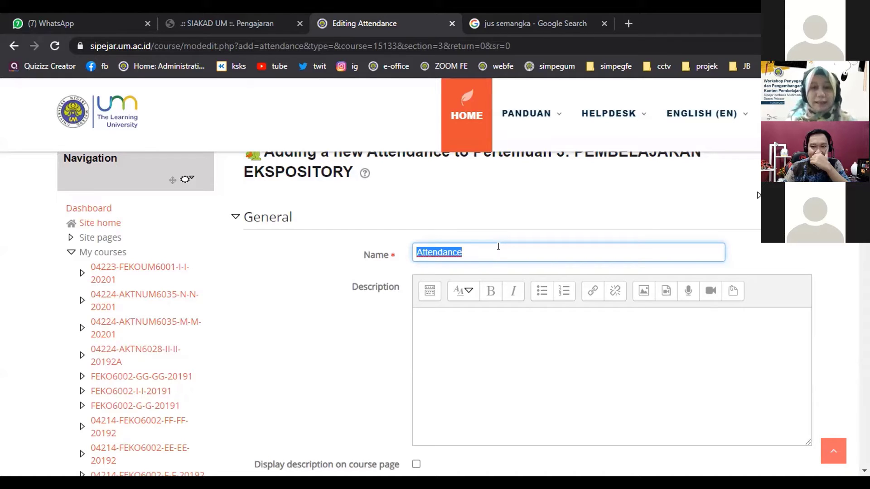
text(PRESENSI)
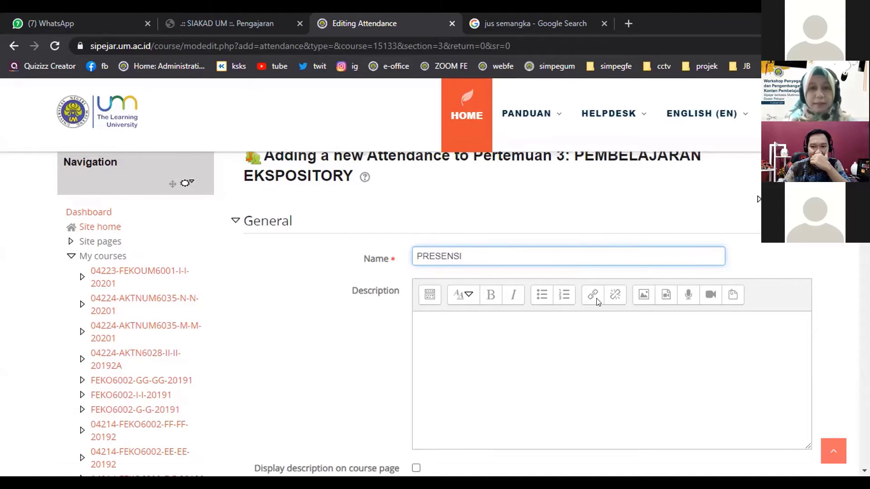
scroll(597, 297, up, 2)
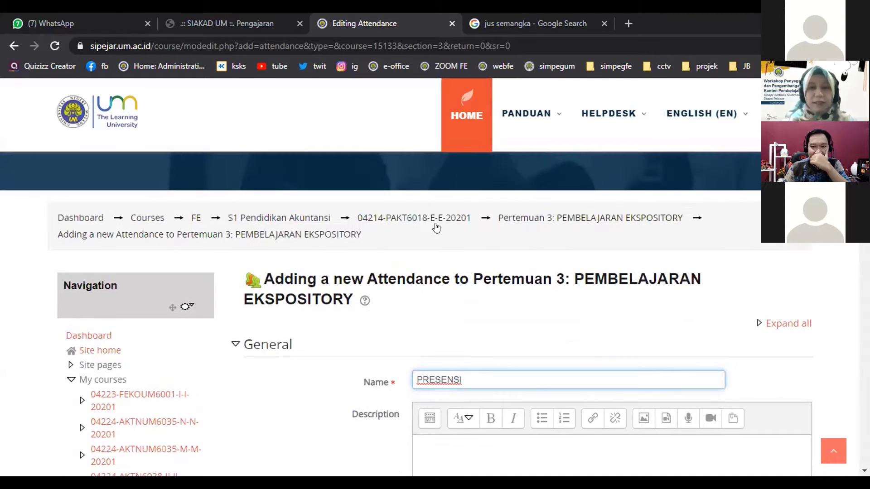
scroll(512, 263, down, 2)
text(KE 3)
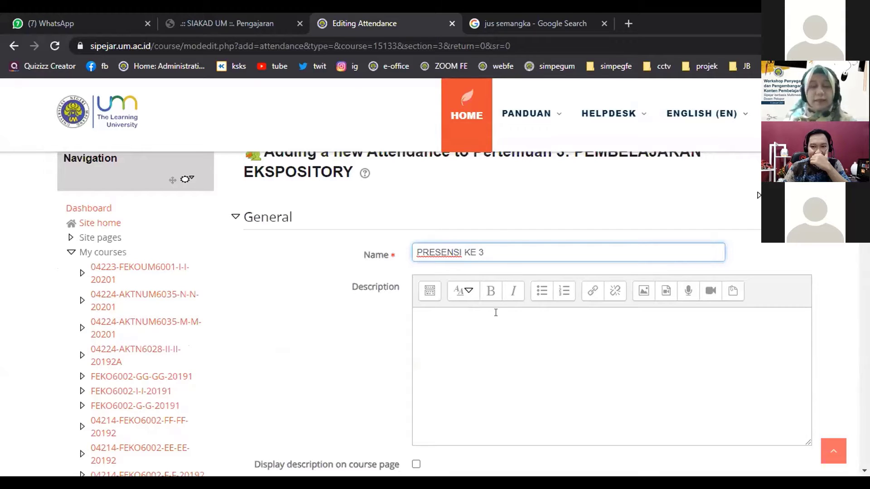
click(517, 333)
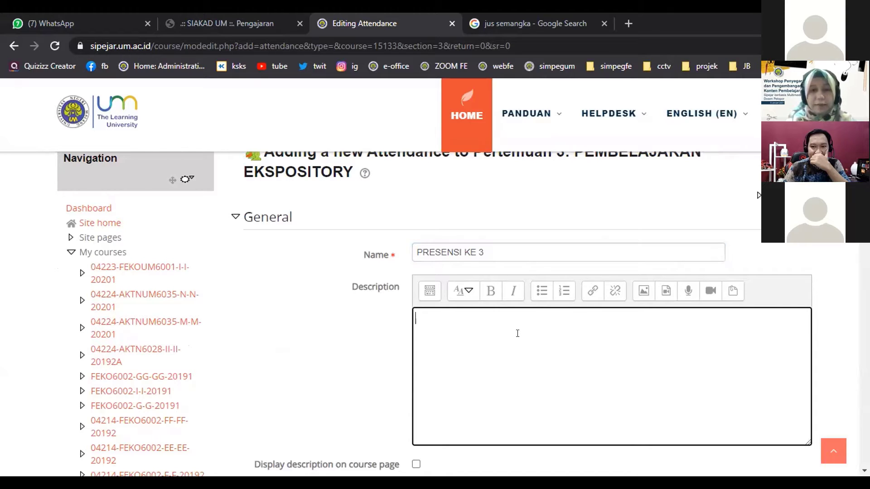
Write the description 'Silahkan presensi di sini, dan klik huruf P'.
text(Silahkan presensi di sini, da)
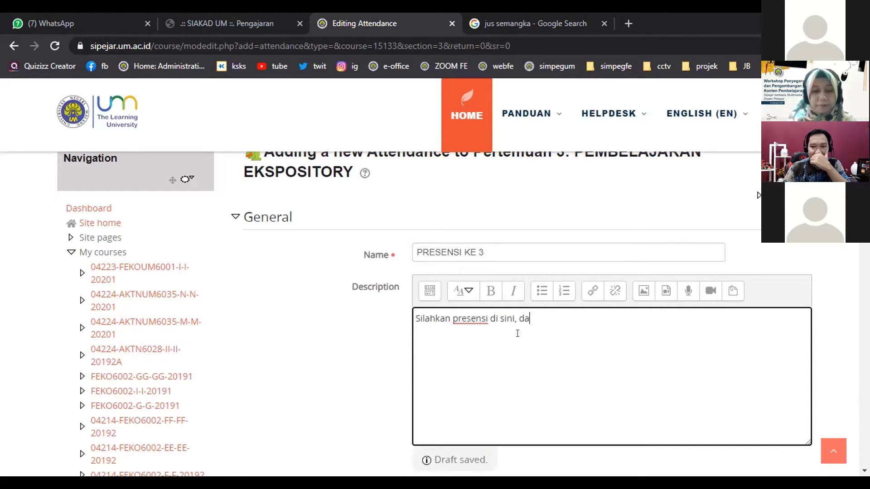
text(n kli)
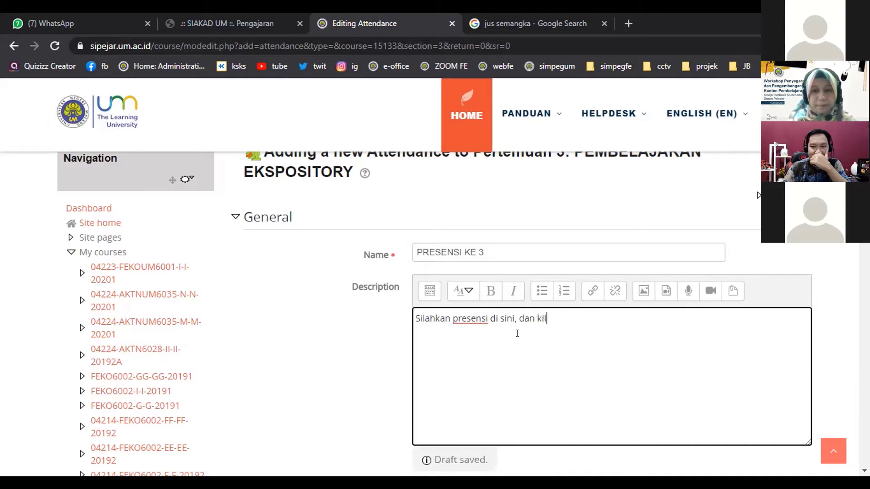
key(BackSpace)
key(BackSpace)
key(BackSpace)
text(li)
key(BackSpace)
key(BackSpace)
text(lik huruf P)
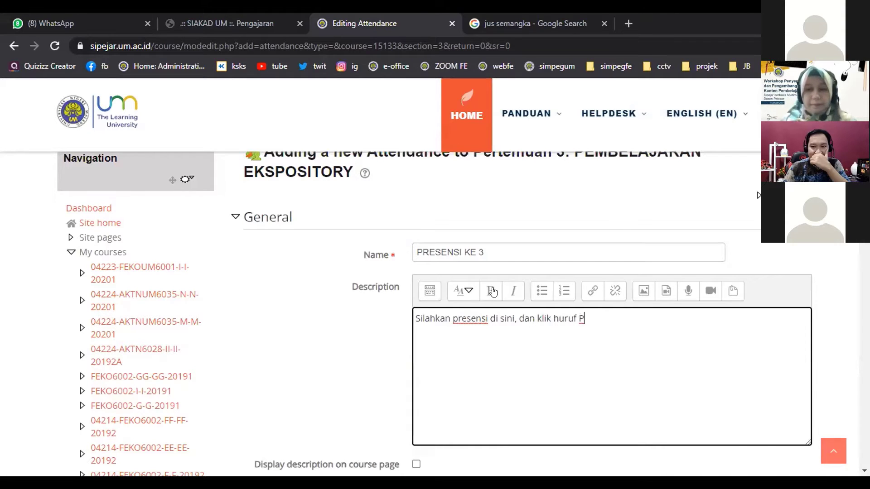
key(ctrl+a)
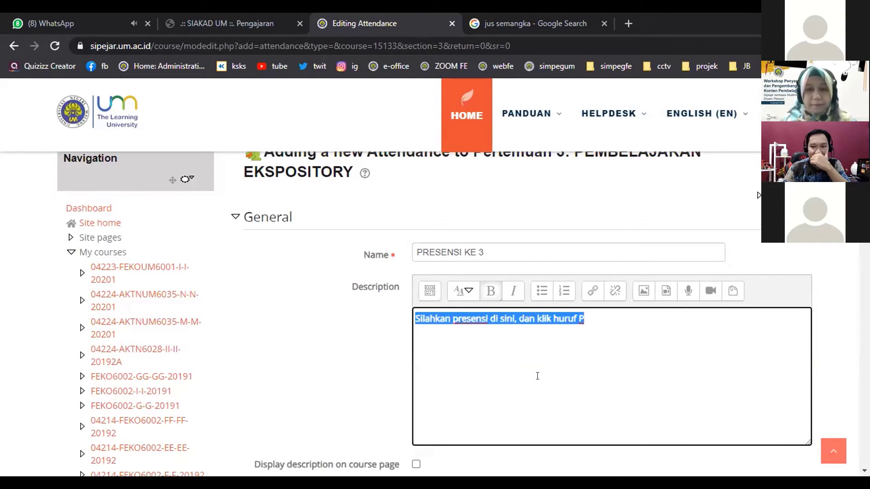
Enable Display description on course page for the attendance.
scroll(536, 389, down, 3)
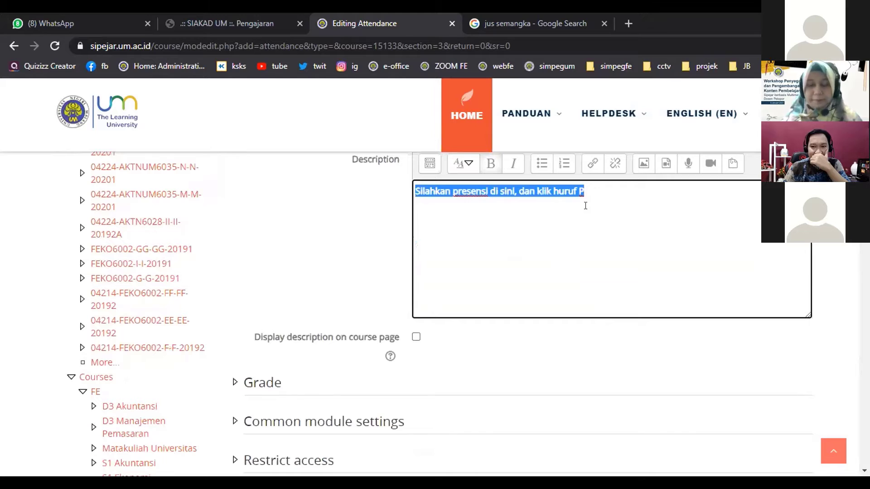
click(415, 337)
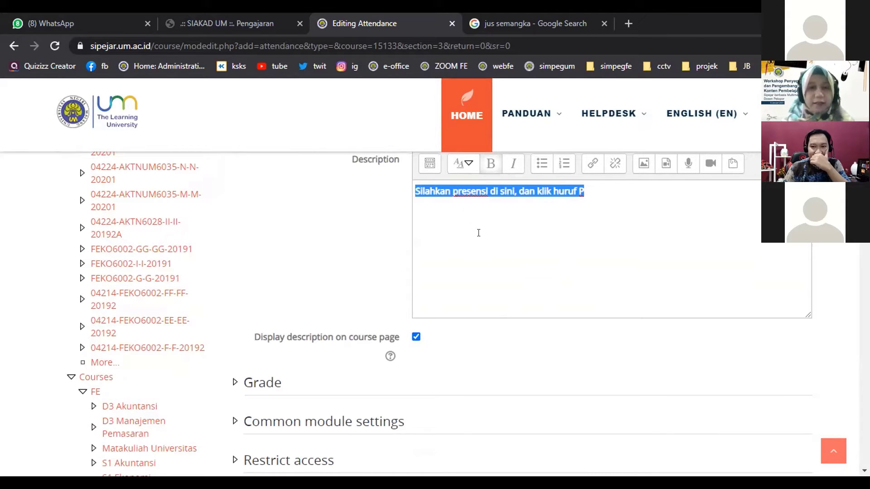
click(608, 245)
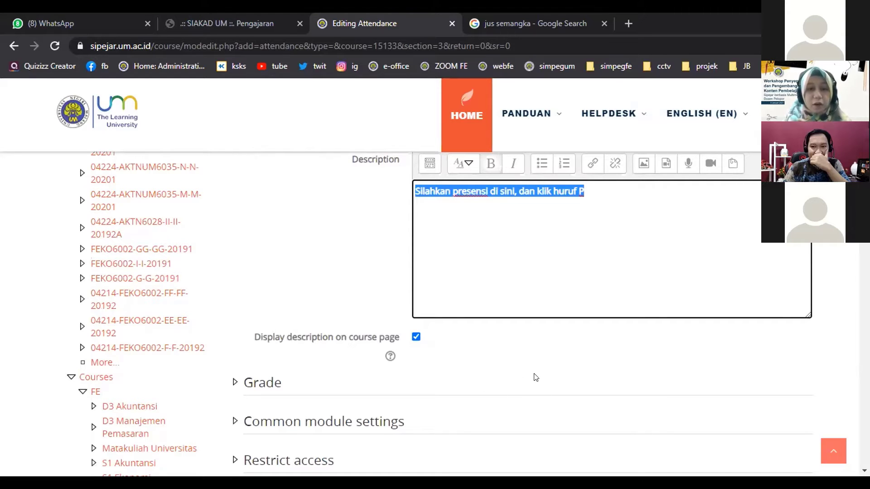
scroll(566, 385, down, 2)
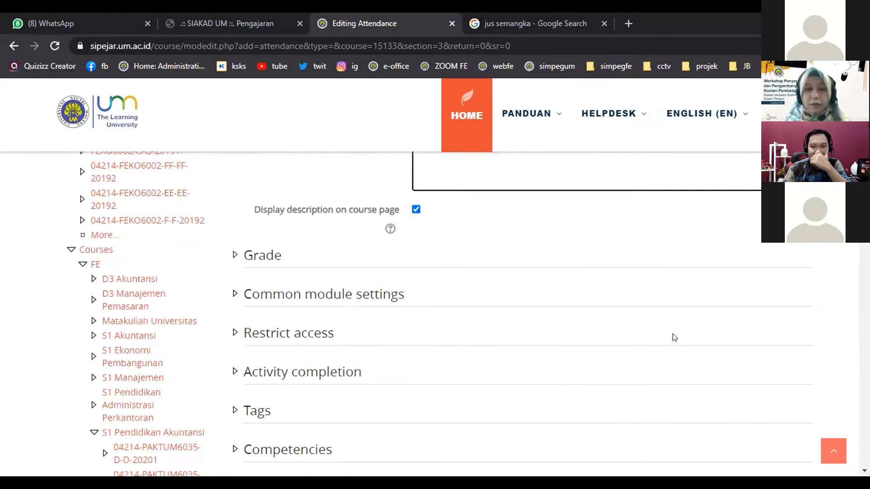
scroll(693, 346, down, 3)
Save PRESENSI KE 3 and view its empty Sessions list for Jan 4 – Jan 10.
click(594, 424)
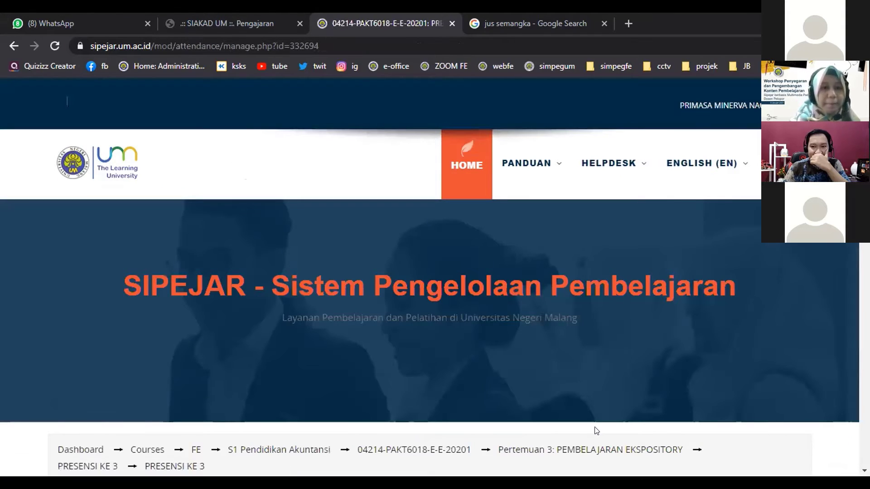
scroll(592, 318, down, 4)
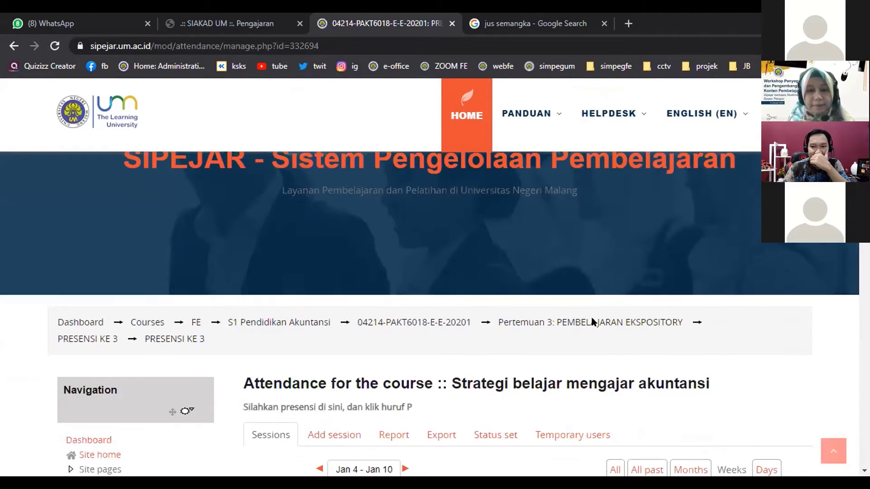
scroll(589, 316, down, 1)
scroll(571, 163, down, 1)
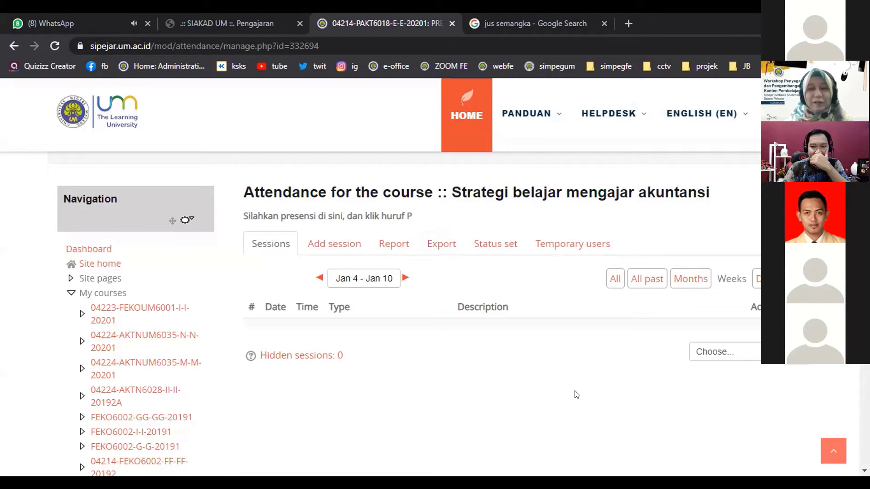
Start a new attendance session and set its date to 11 January 2021.
click(333, 250)
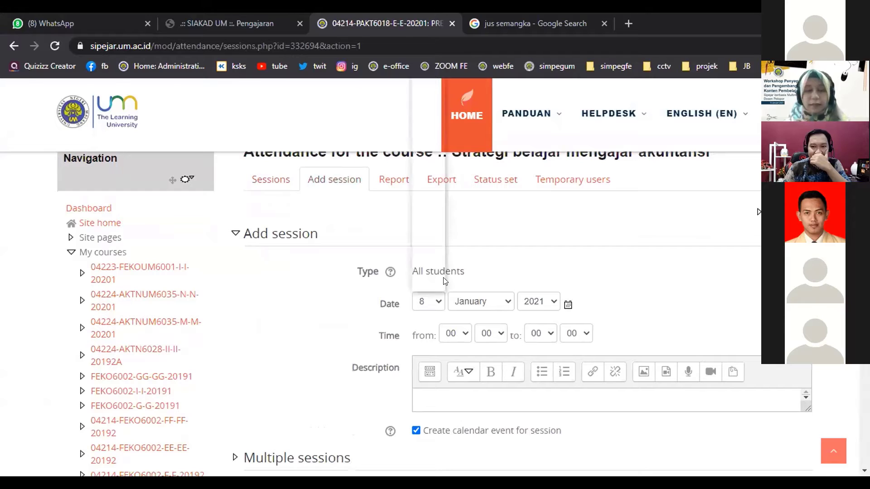
click(438, 303)
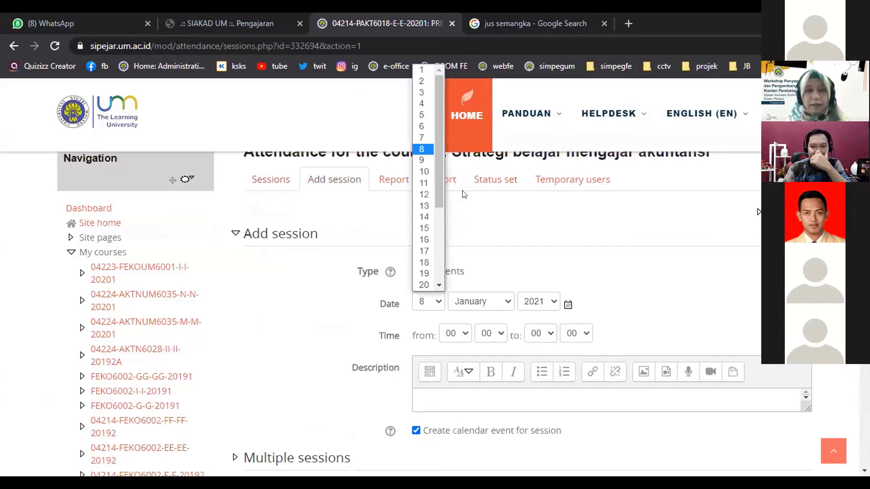
click(424, 183)
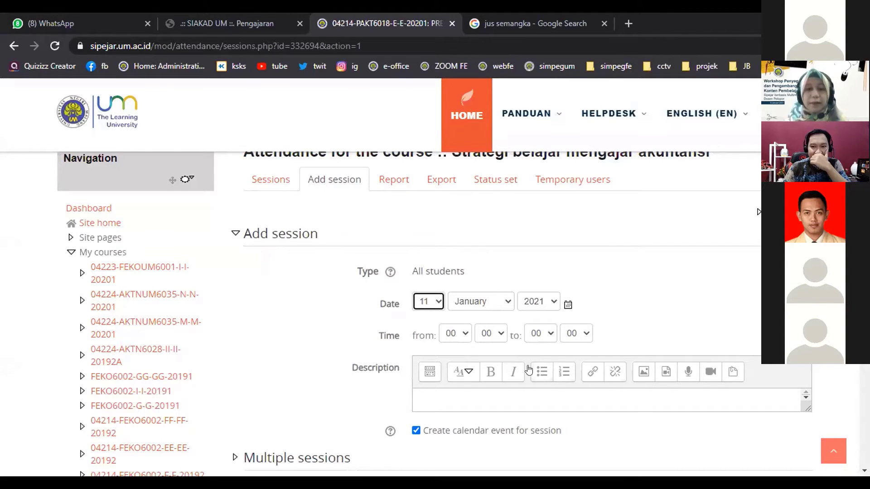
Set the session time to run from 09:35 to 12:00.
scroll(648, 305, down, 1)
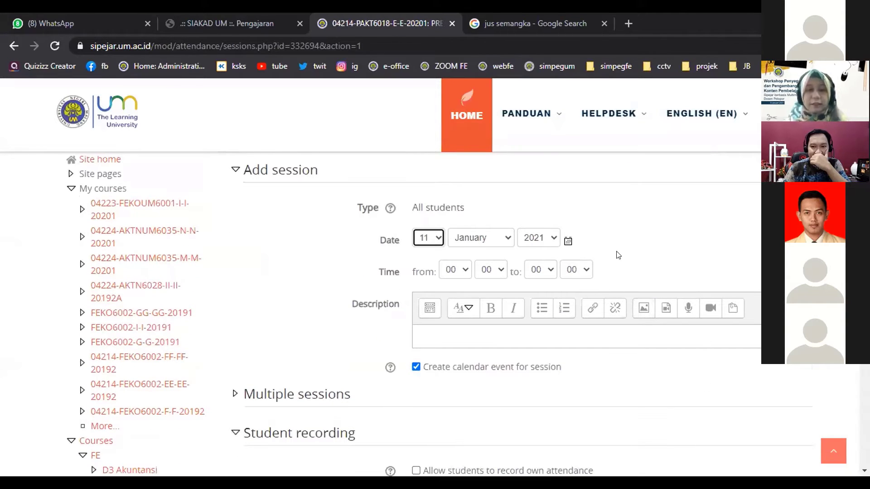
click(459, 271)
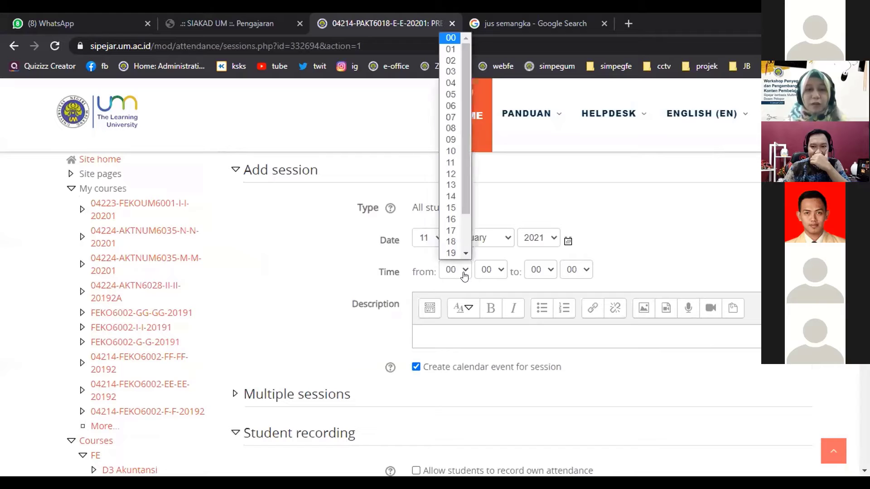
click(453, 140)
click(491, 270)
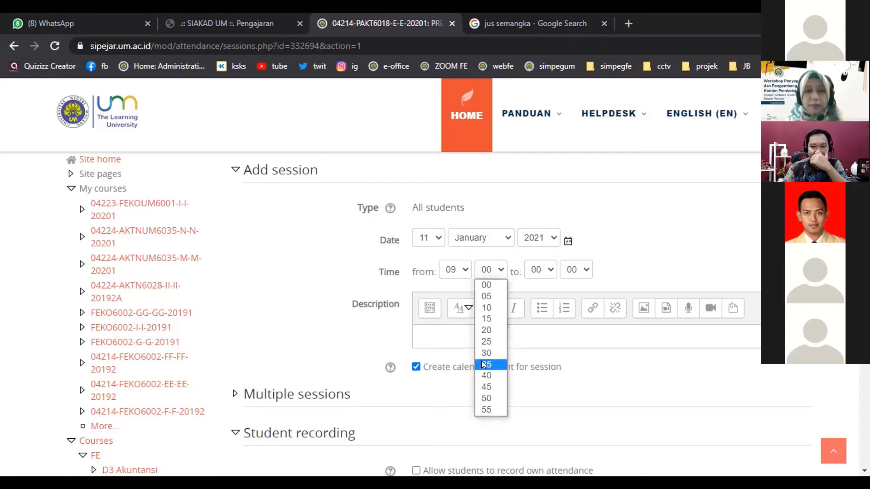
click(483, 364)
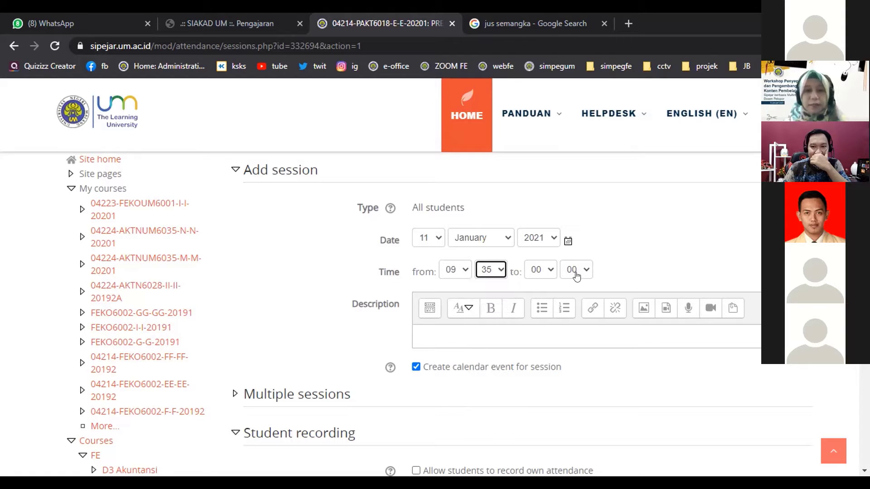
click(548, 278)
click(536, 175)
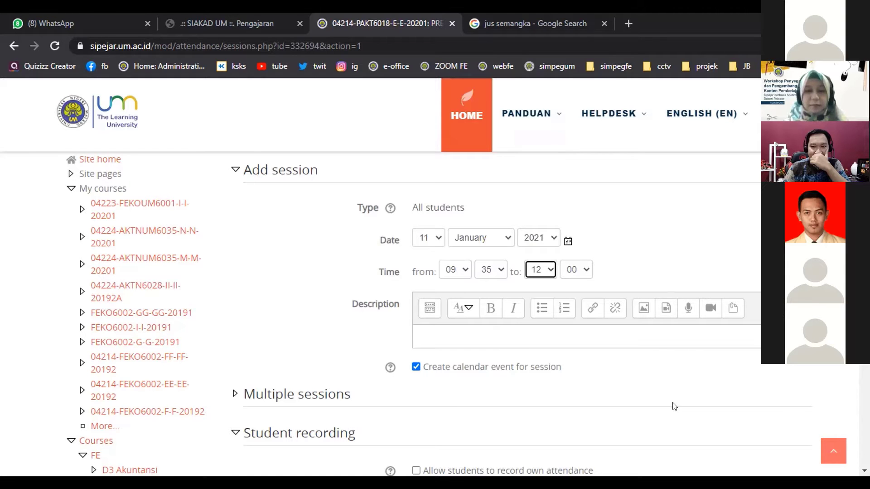
scroll(674, 406, down, 2)
scroll(676, 373, up, 4)
click(682, 317)
scroll(696, 374, down, 4)
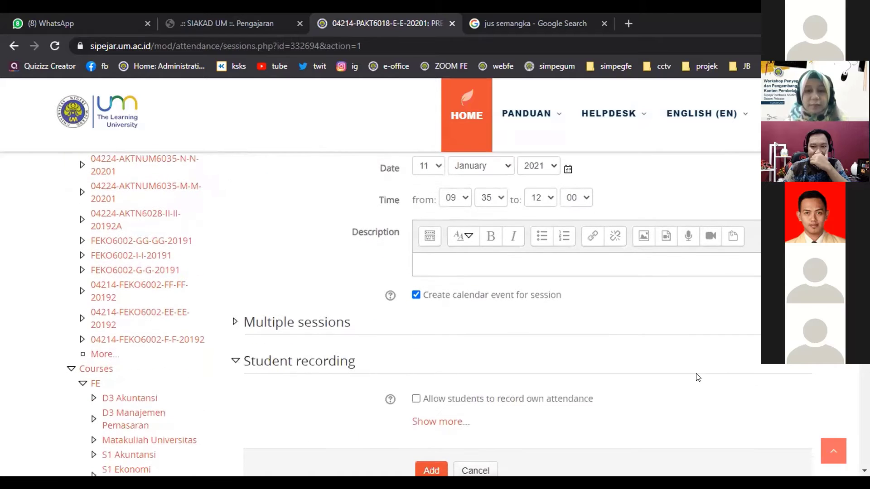
scroll(698, 378, down, 2)
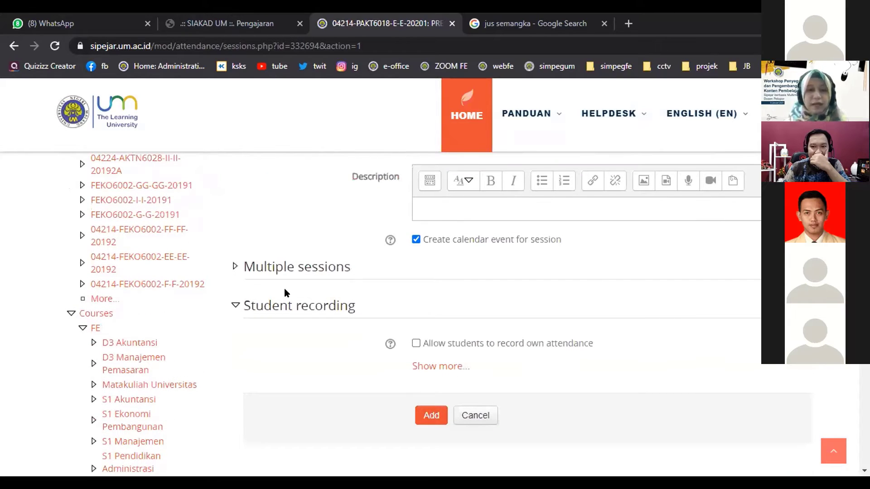
Allow students to record their own attendance and enter a student password.
click(416, 343)
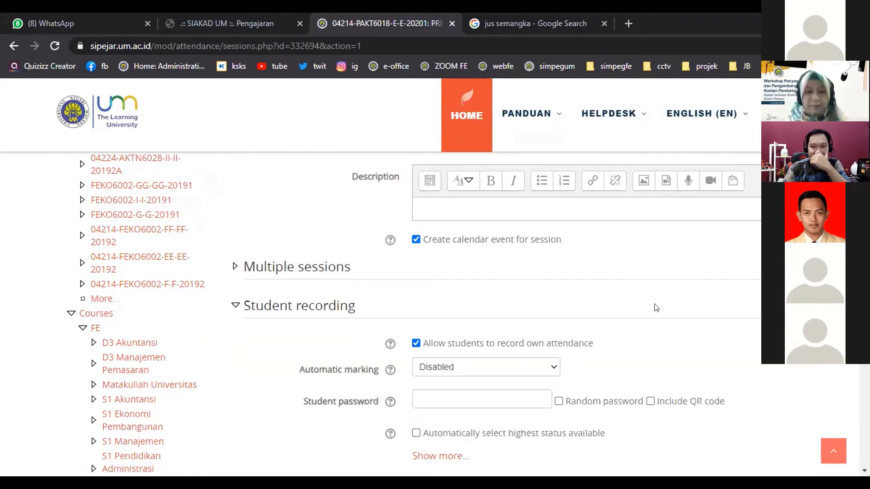
scroll(655, 323, down, 2)
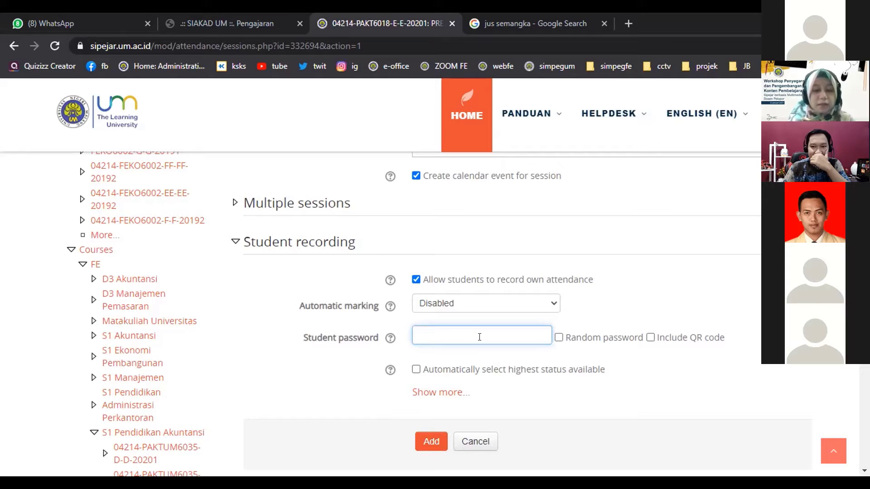
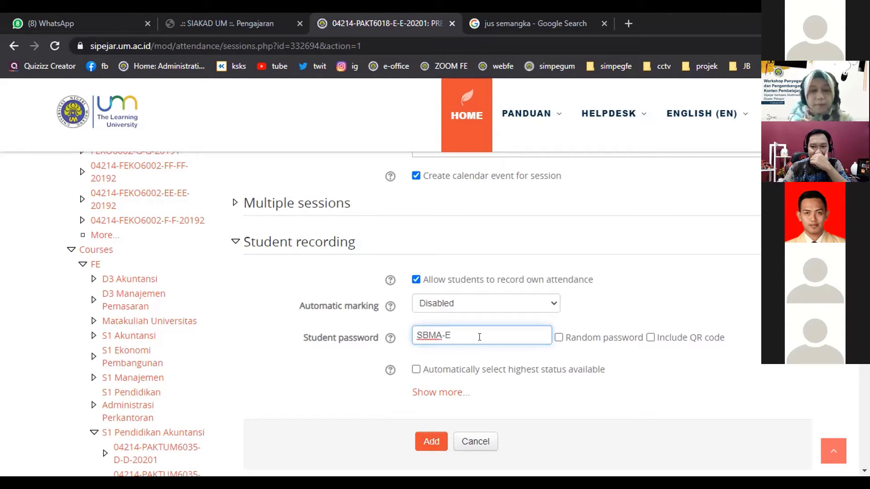
Add the session and check its Mon 11 Jan 2021, 9:35AM–12PM entry for all students.
click(432, 445)
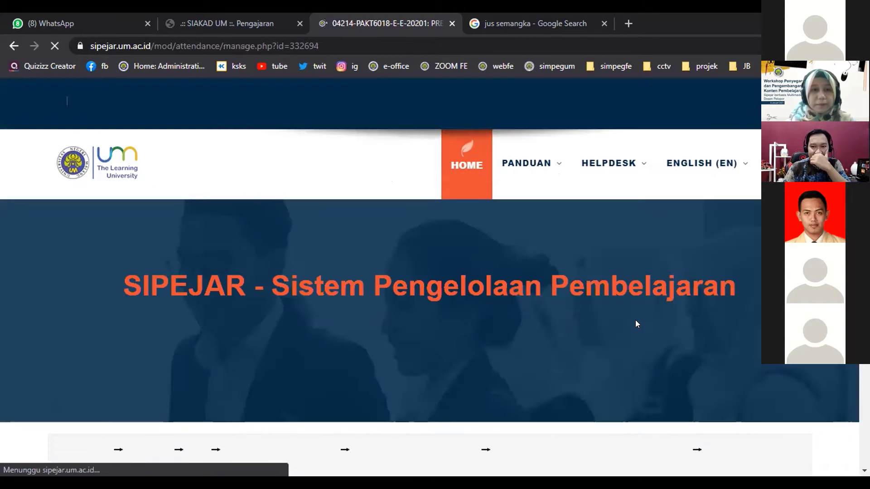
scroll(636, 323, down, 1)
scroll(636, 326, down, 6)
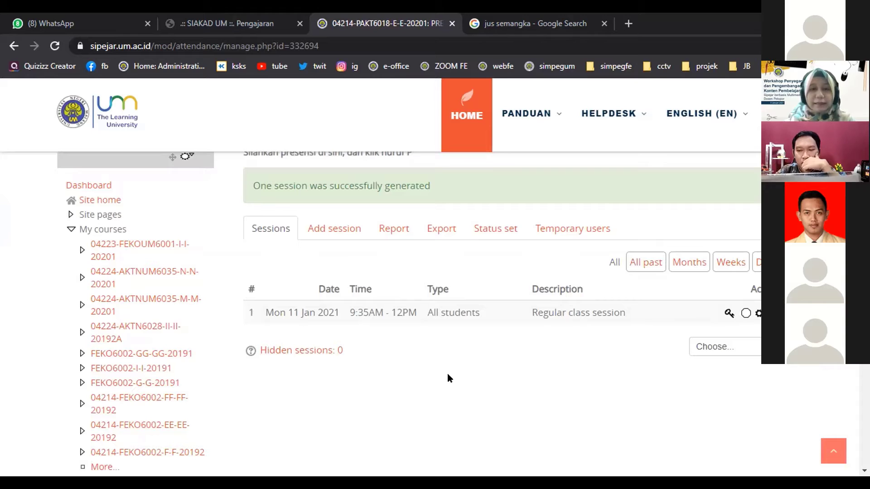
scroll(448, 375, up, 2)
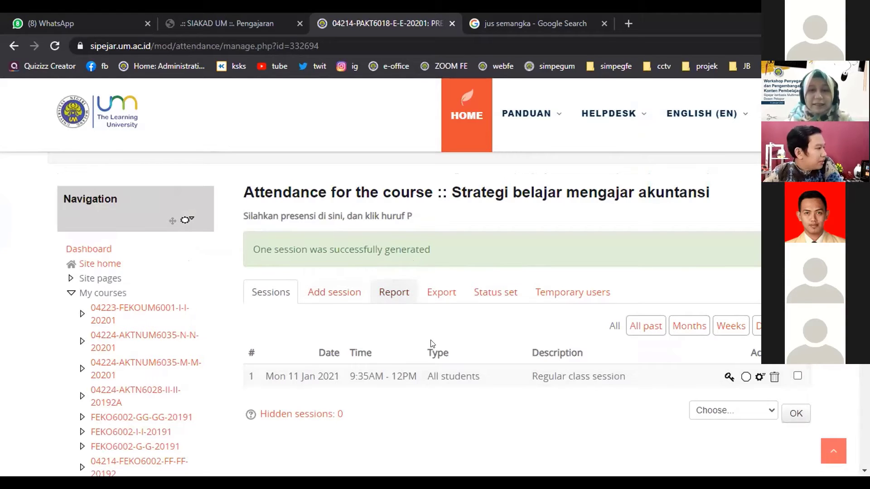
scroll(438, 346, up, 2)
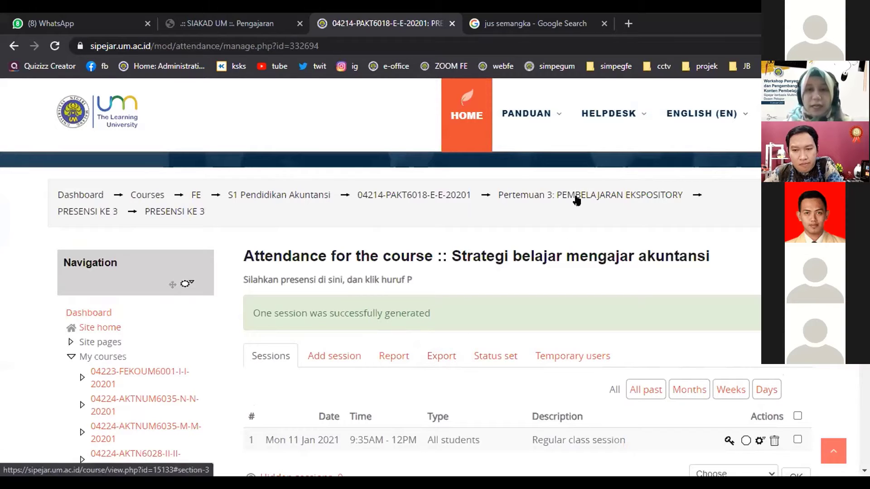
Return to the Strategi belajar mengajar akuntansi course page and scroll down to Pertemuan 2.
click(454, 196)
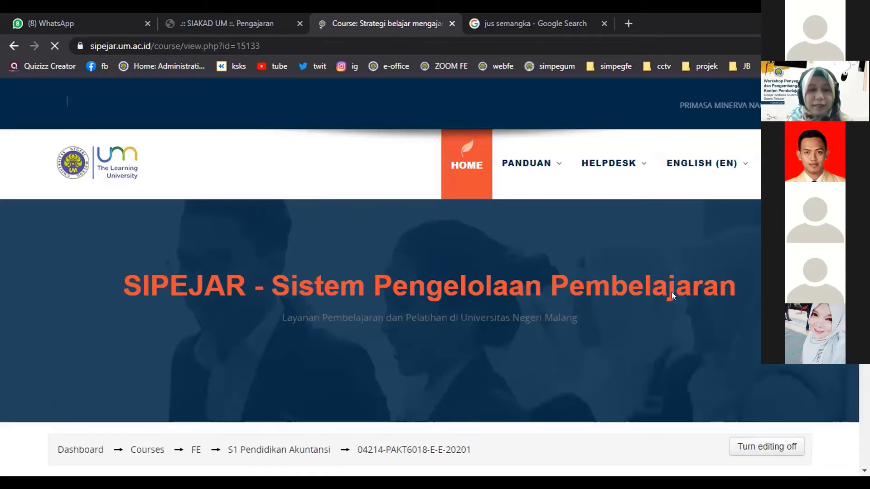
scroll(671, 292, down, 4)
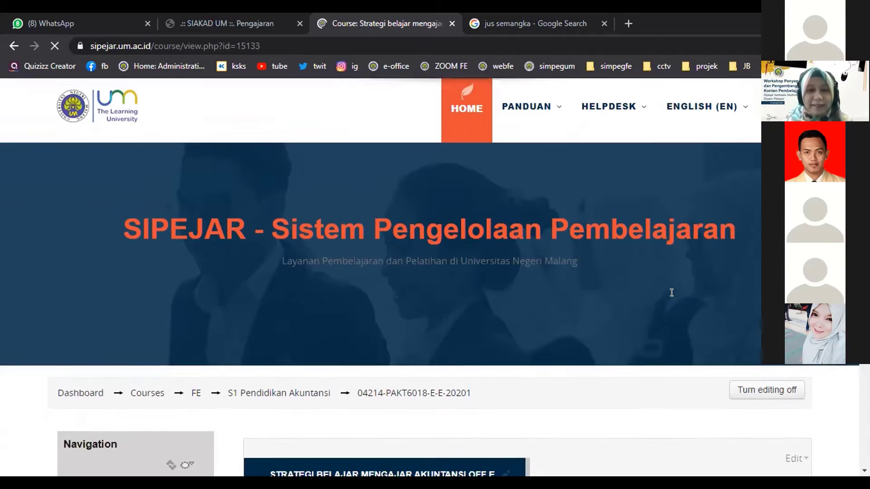
scroll(674, 296, down, 3)
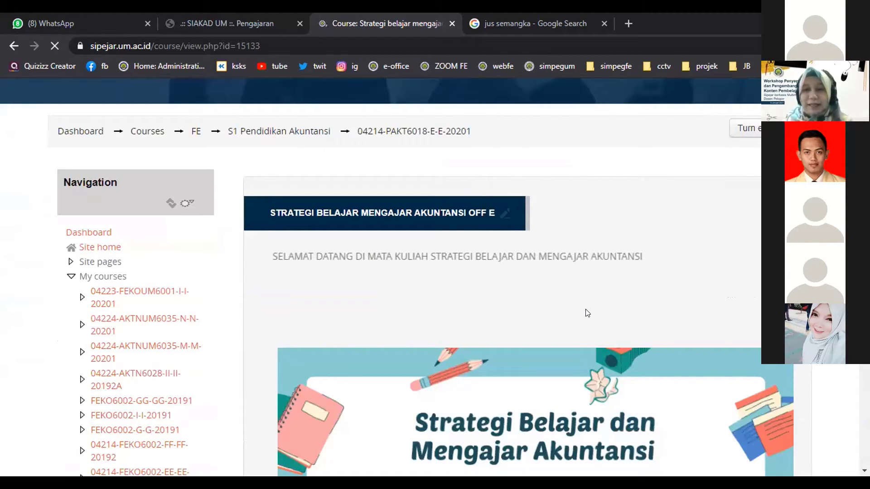
scroll(585, 309, down, 2)
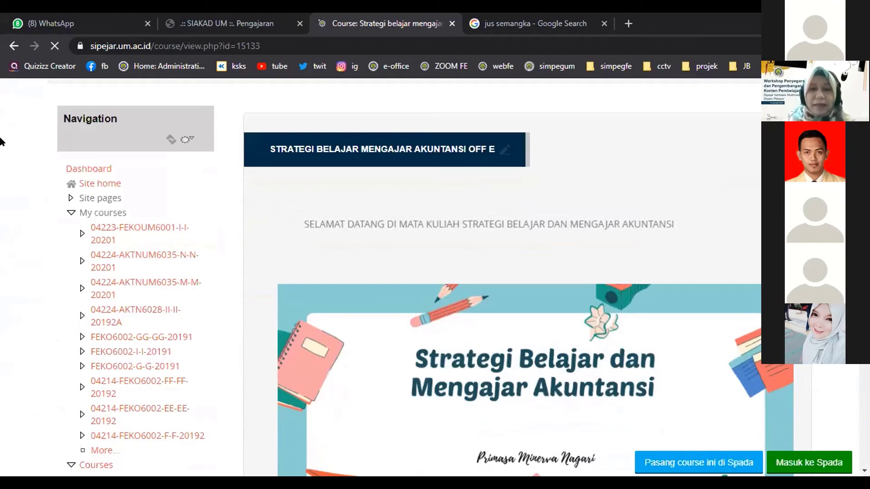
scroll(1, 141, down, 1)
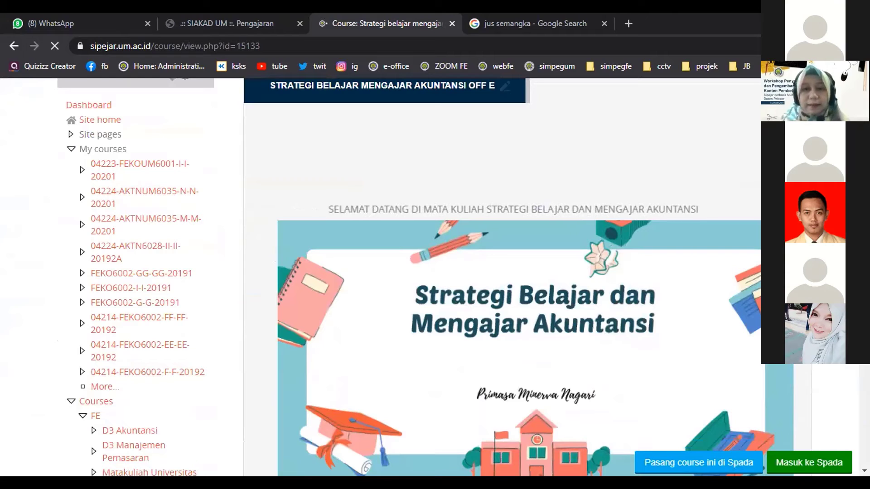
scroll(502, 277, down, 6)
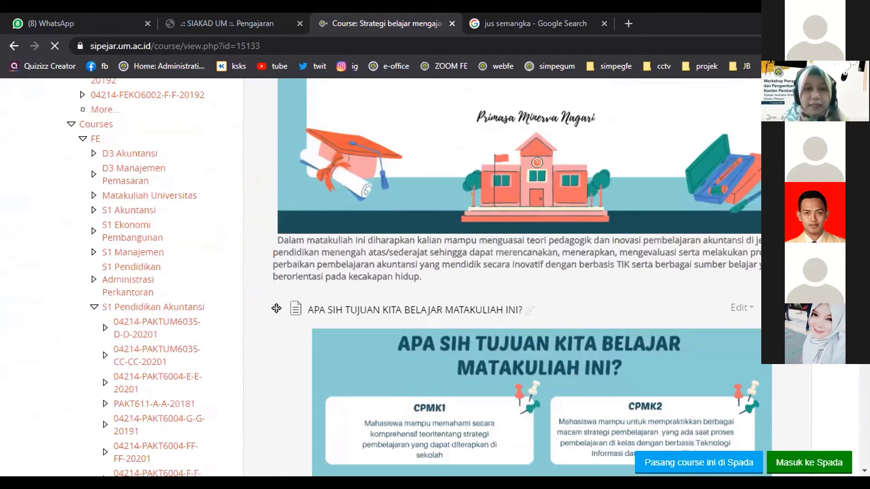
scroll(502, 277, down, 2)
scroll(502, 277, down, 10)
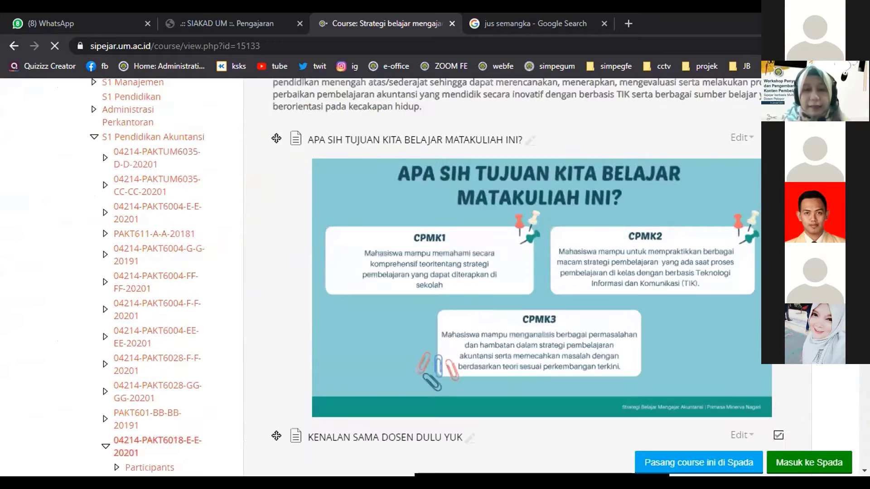
scroll(681, 321, down, 10)
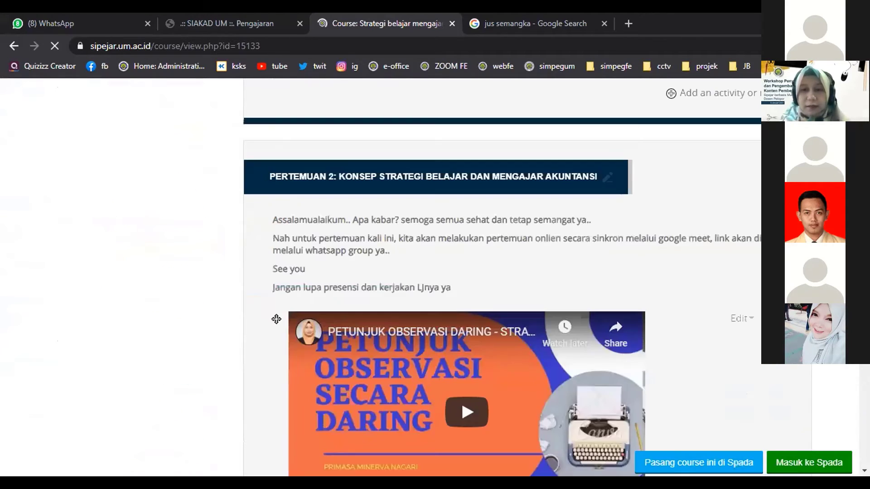
scroll(682, 321, down, 4)
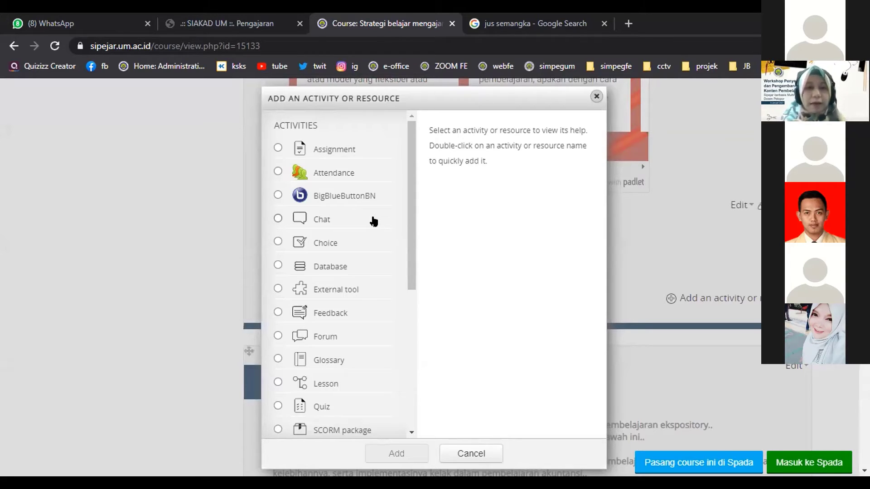
Choose Assignment as the new Pertemuan 2 activity and open its blank add form.
click(276, 149)
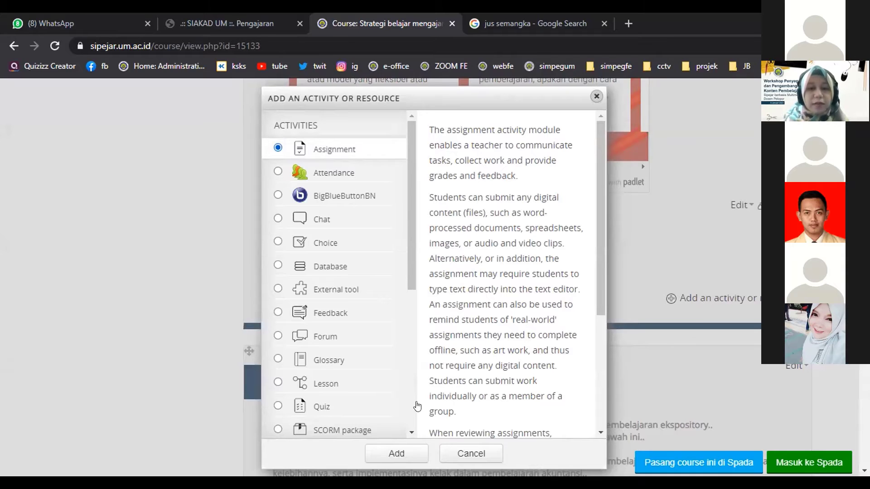
click(398, 453)
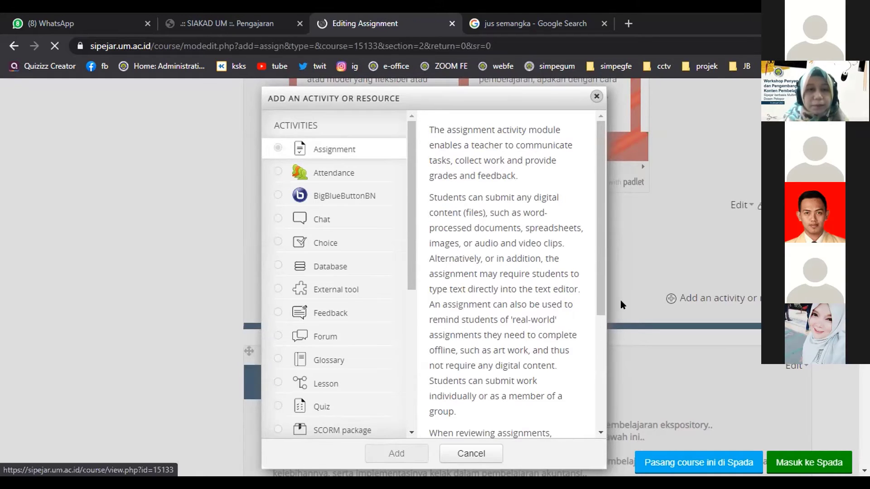
scroll(617, 303, down, 5)
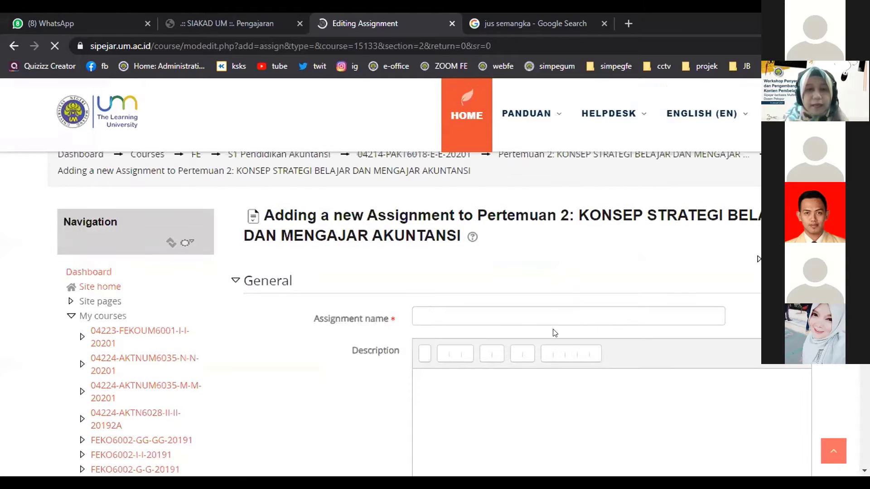
Enter 'TUGAS PERTEMUAN KE 2' as the assignment name, leaving the description empty.
click(680, 316)
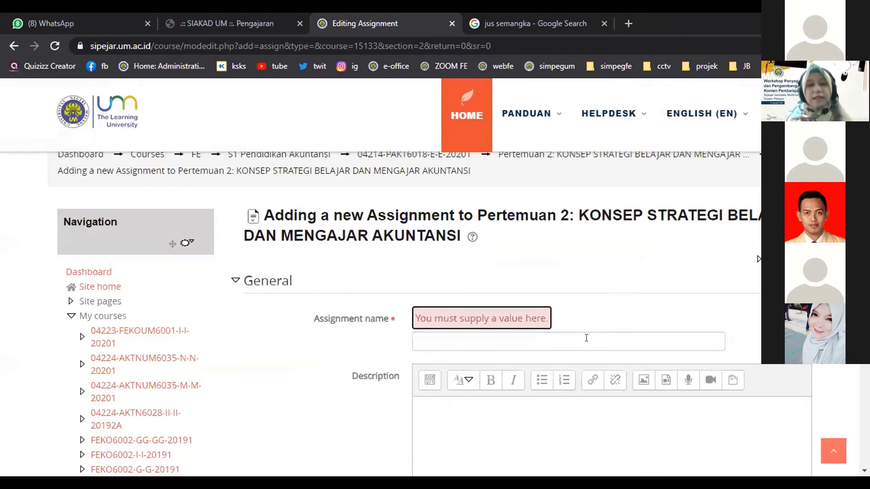
click(586, 338)
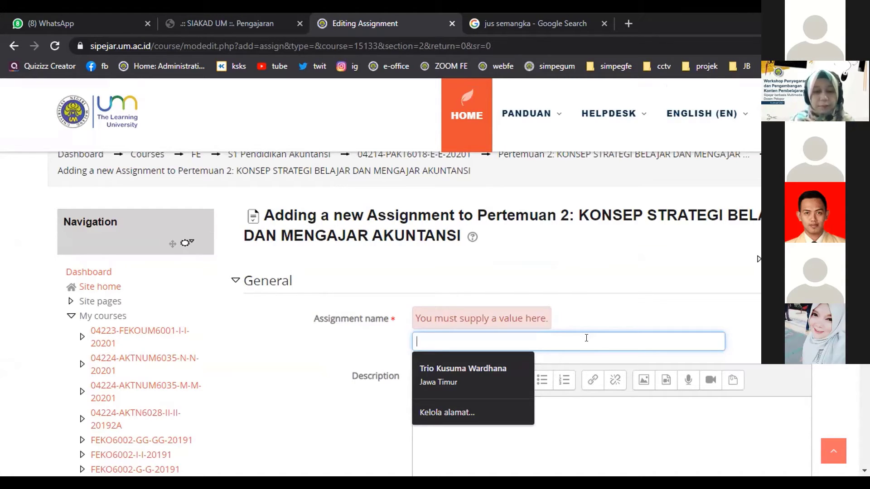
text(TUGAS PER)
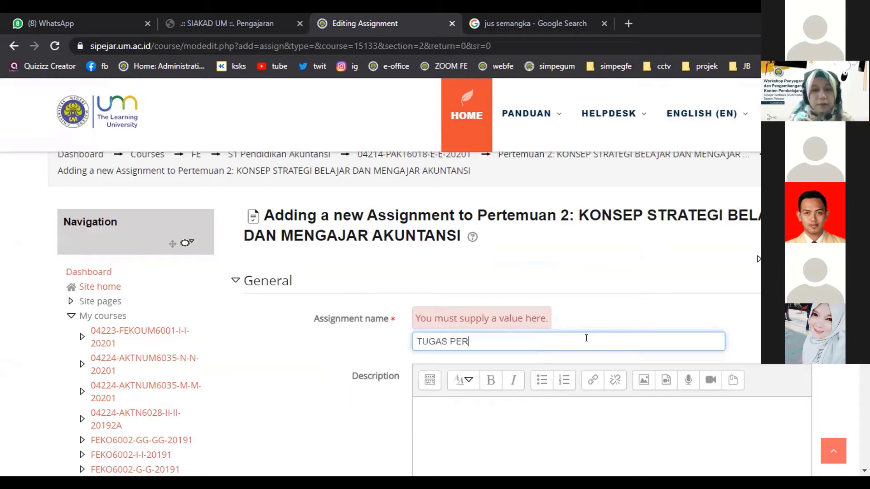
text(TEMUAN KE 2)
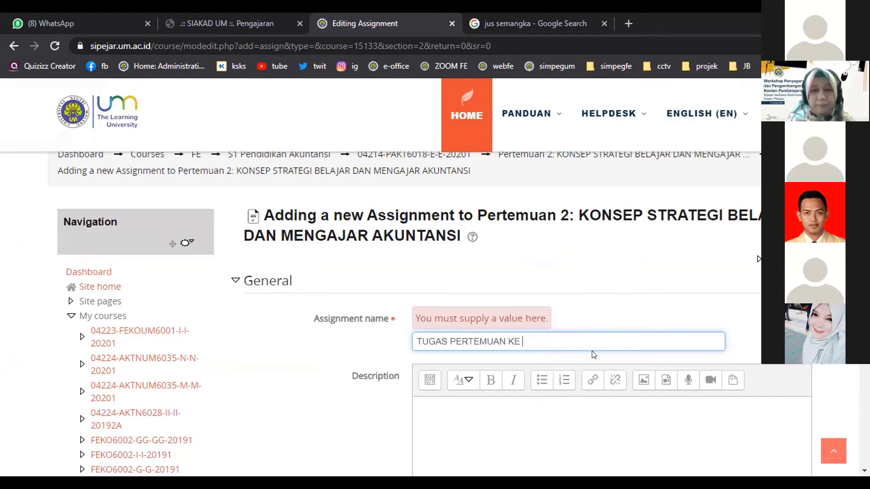
scroll(660, 339, down, 3)
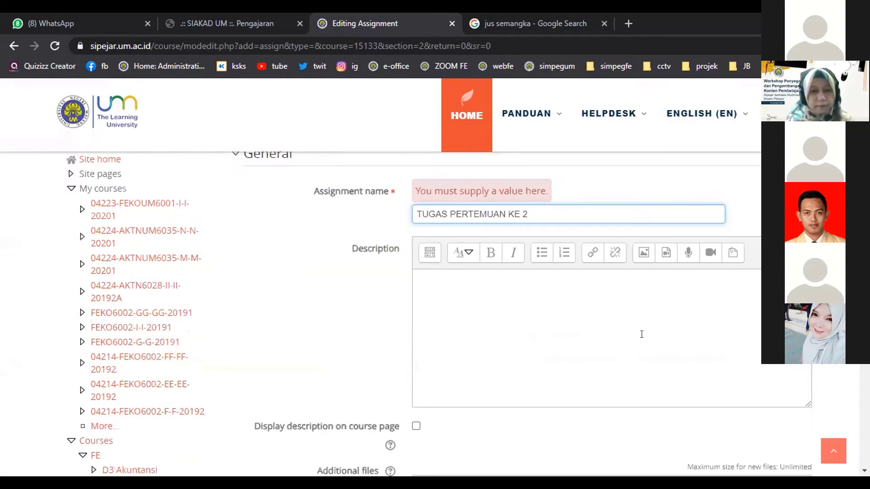
click(559, 308)
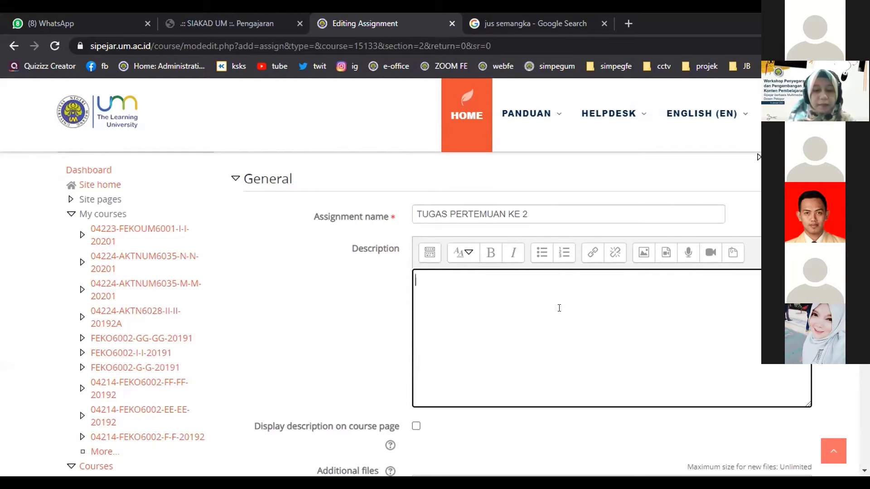
Write description lines: individual work, 'Format pengerjaan PDF', and 'Penamaan: Nama_Offering_NIM'.
text(Tugas pertemuan ke 2 di)
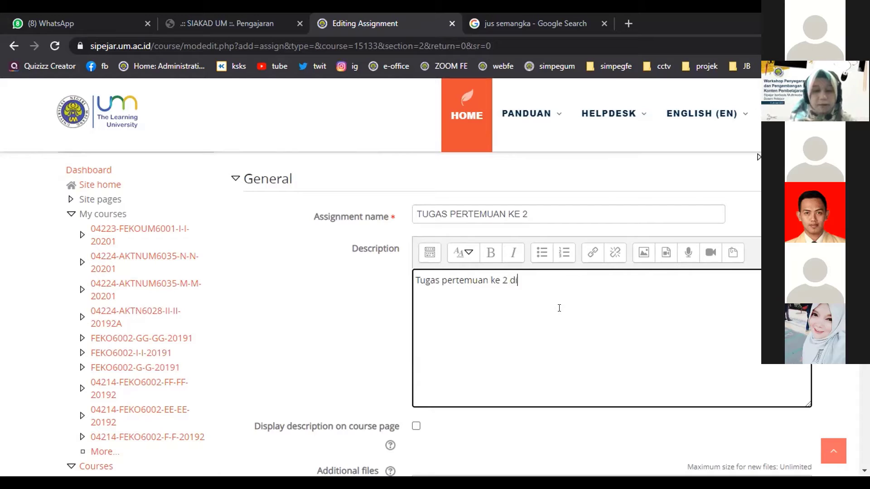
text(kerjakan secara )
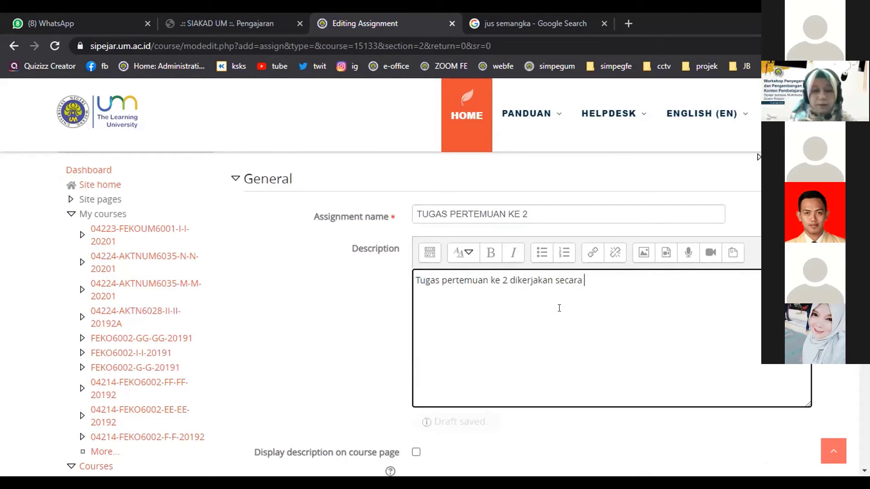
text(indiv)
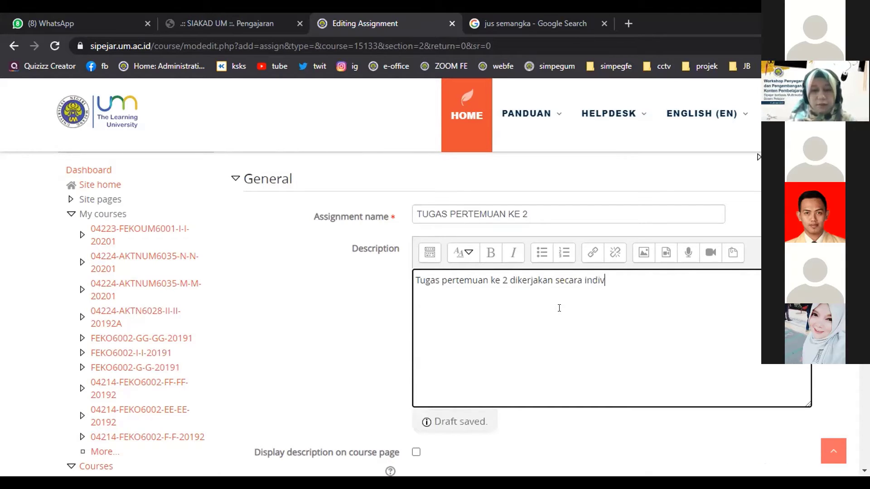
text(idu)
key(Return)
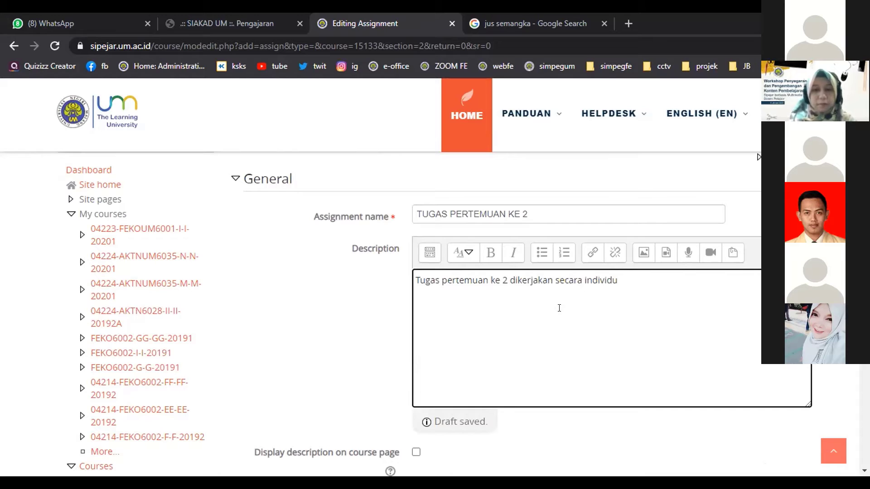
text(Format )
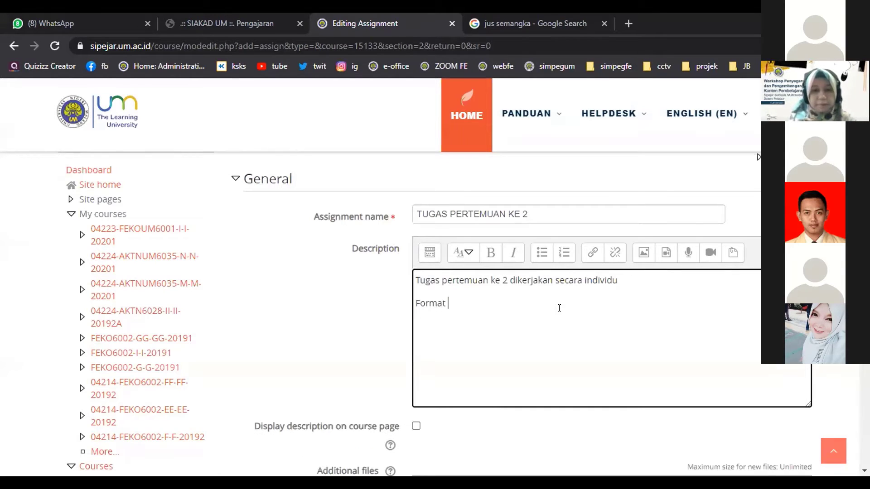
text(pengerjaan)
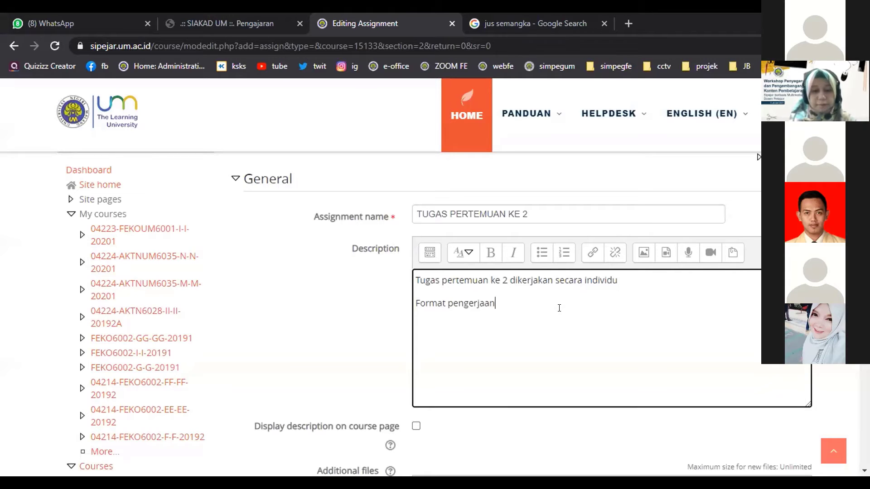
text( p)
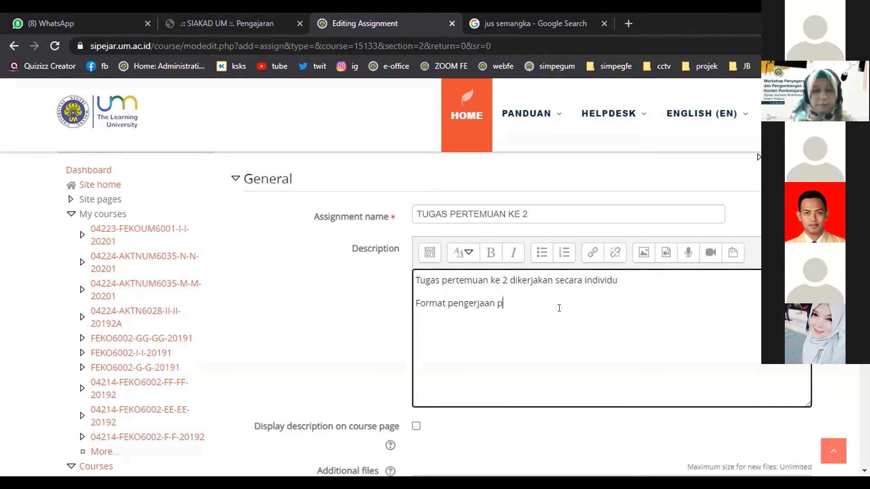
key(BackSpace)
text(PDF)
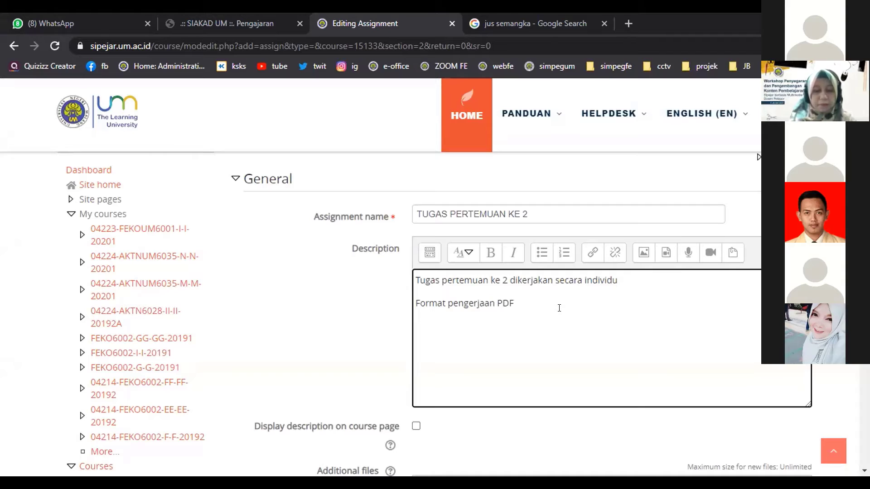
key(Return)
text(Pena)
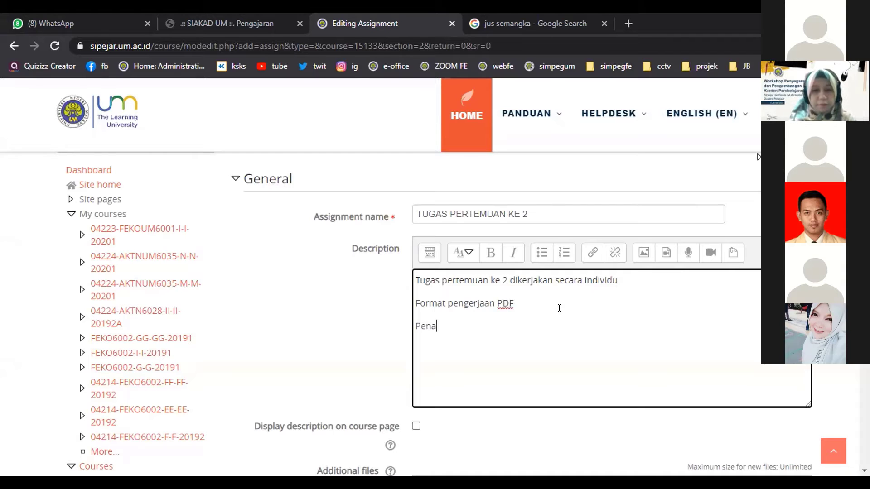
text(maan: )
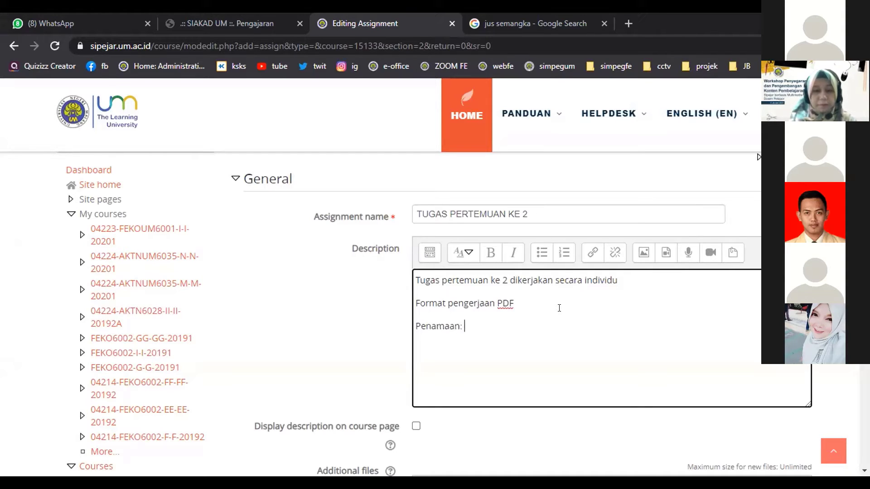
text(N)
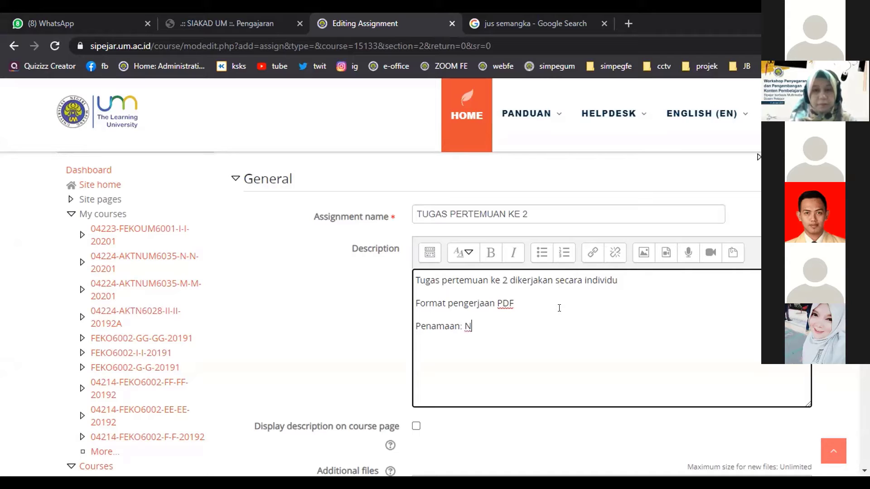
text(ama_Offering)
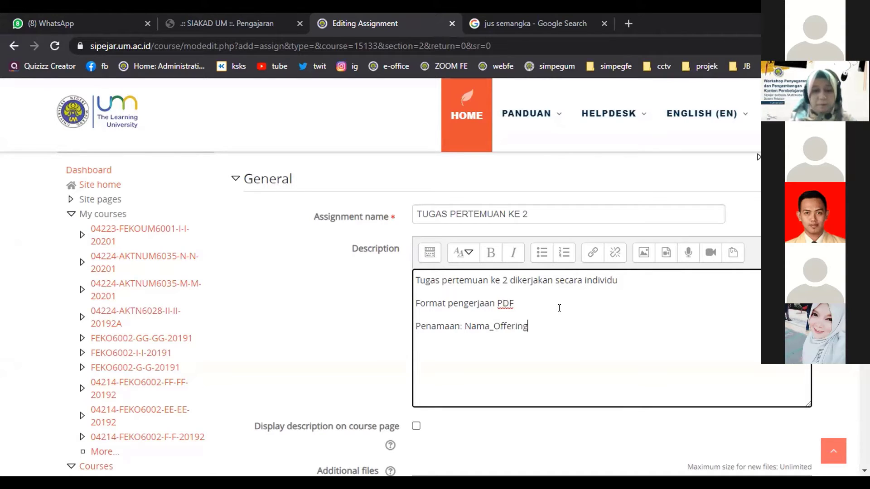
text(_NIM)
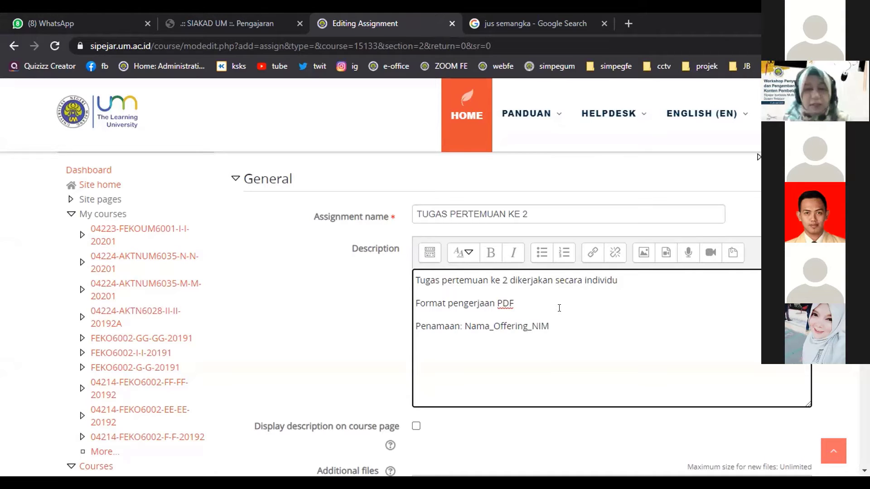
Append 'Pengumpulan memakai link google drive, dan pastikan drive bisa dibuka oleh dosen'.
key(ctrl+a)
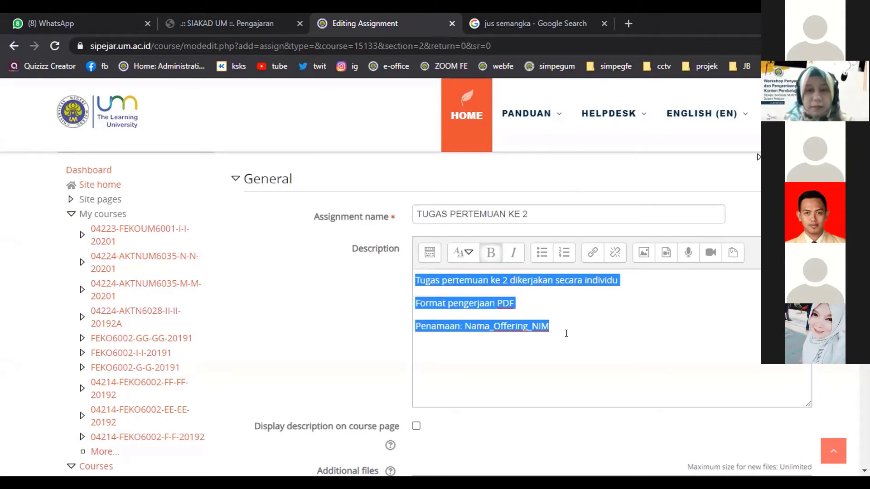
click(519, 366)
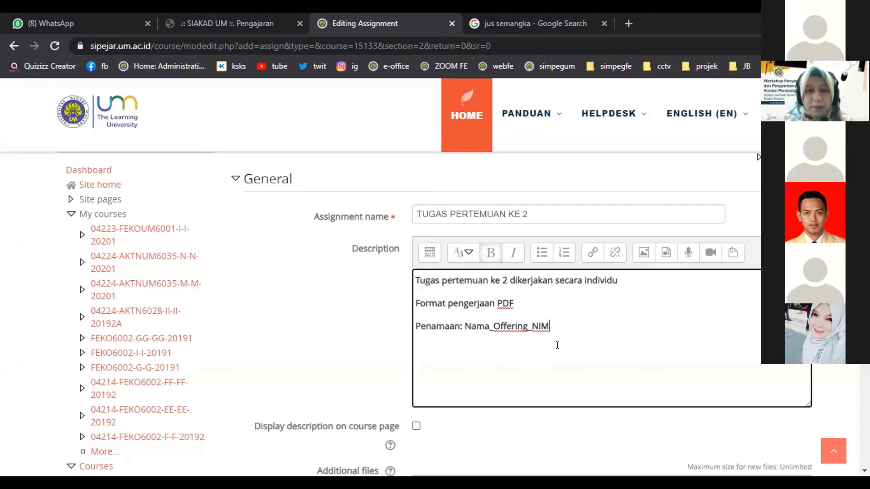
key(Return)
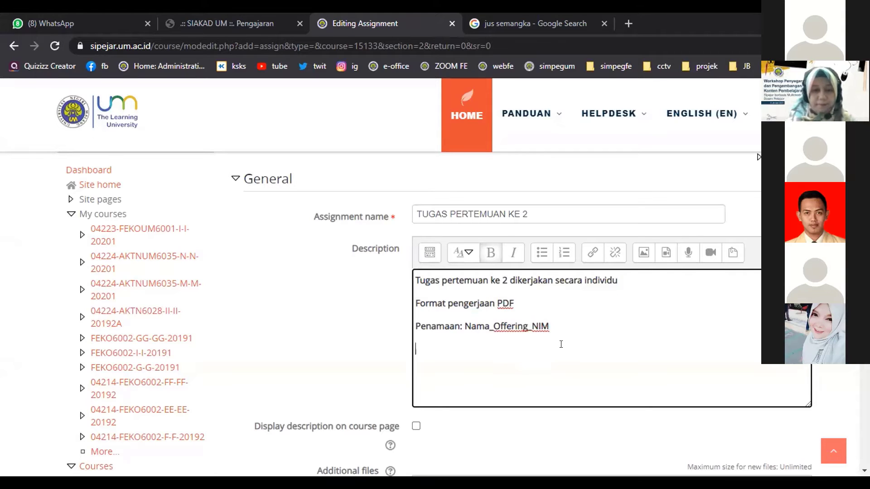
text(Pengump)
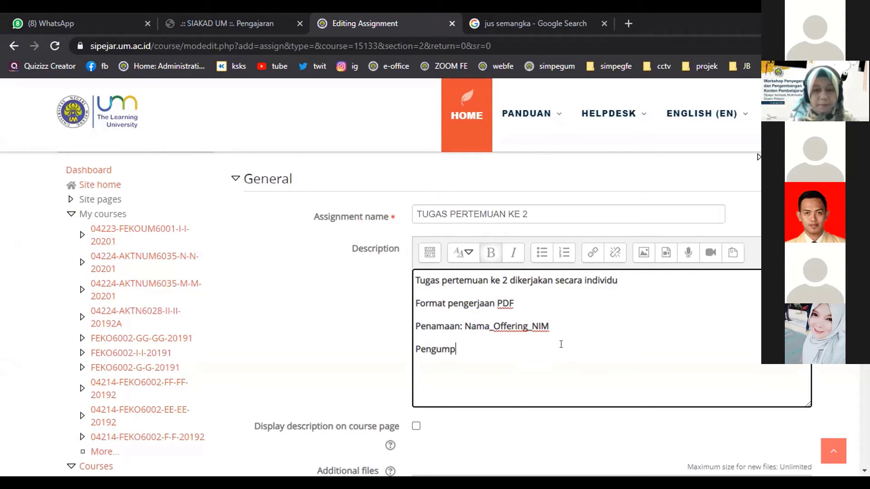
text(ulan memakai lin)
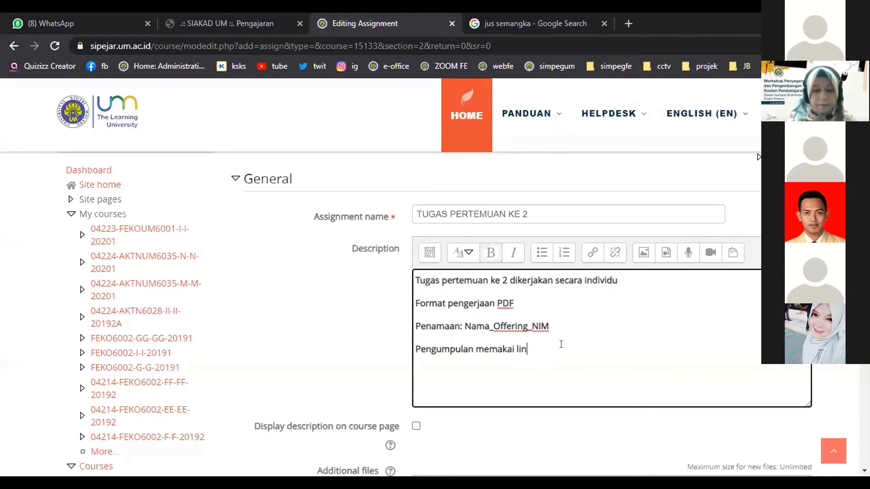
text(k google drive, dan pastikan f)
key(BackSpace)
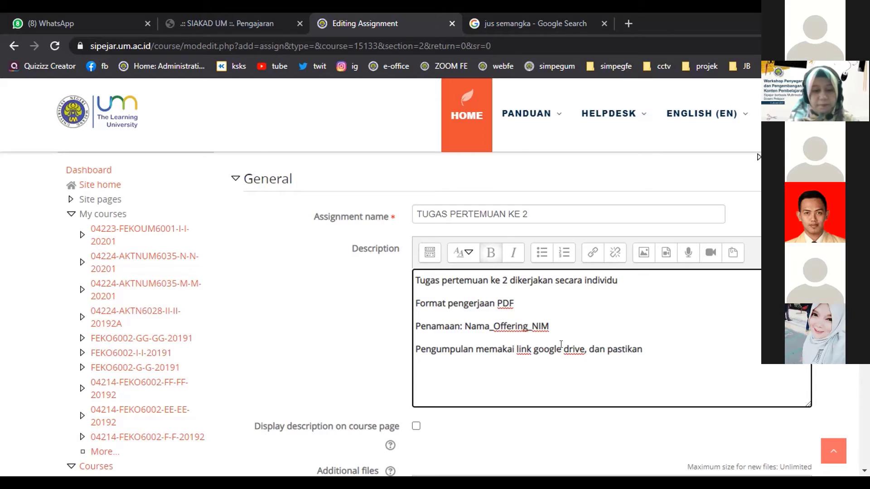
text(drive bisa d)
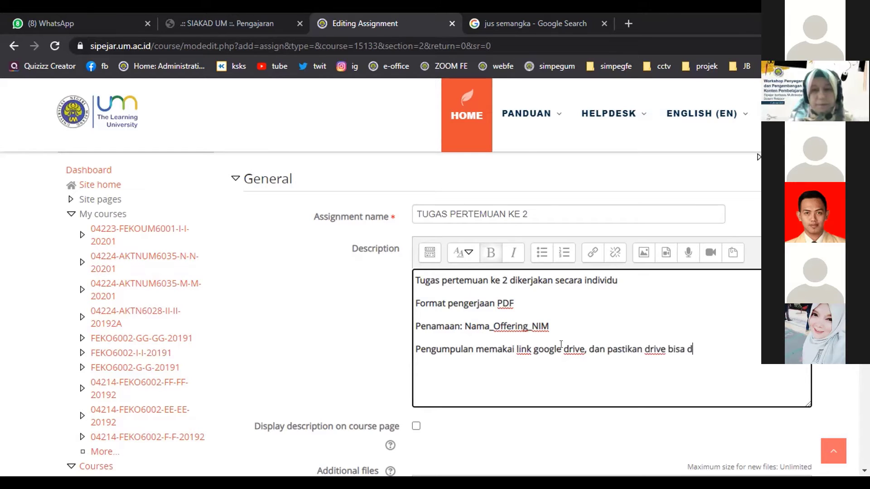
text(ibuka )
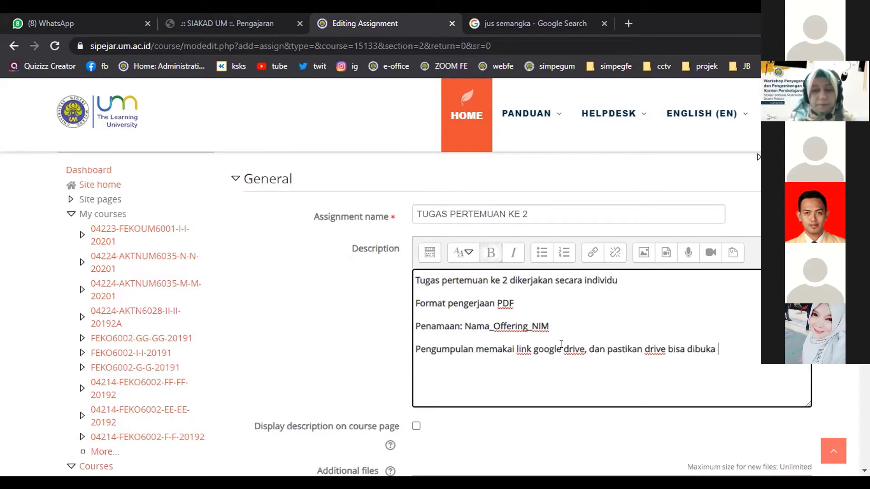
text(oleh dosen)
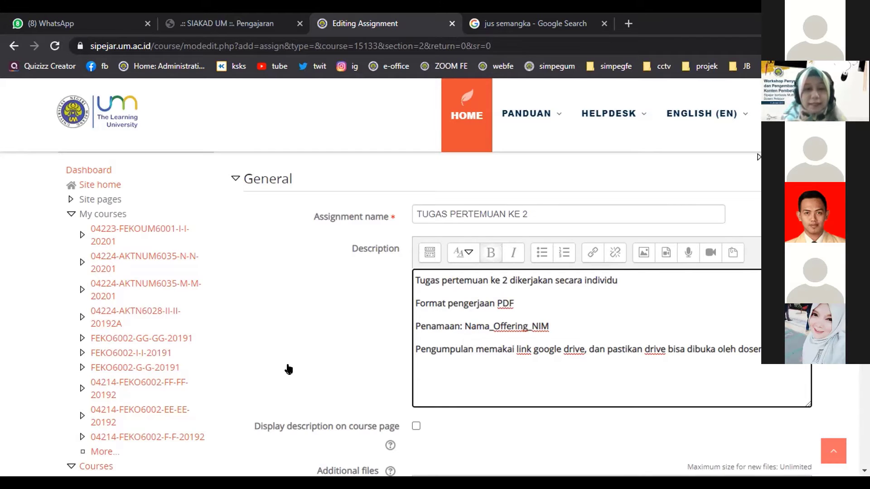
Tick 'Display description on course page' and scroll down toward the Availability section.
scroll(527, 256, down, 1)
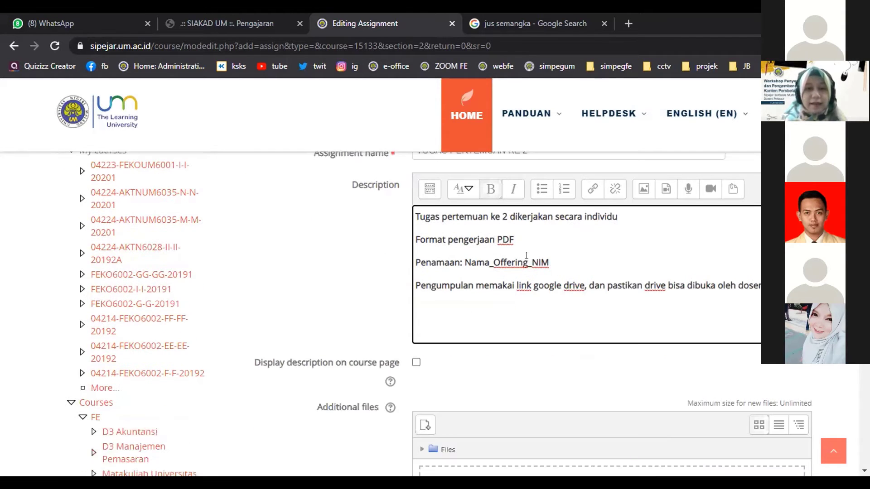
click(415, 364)
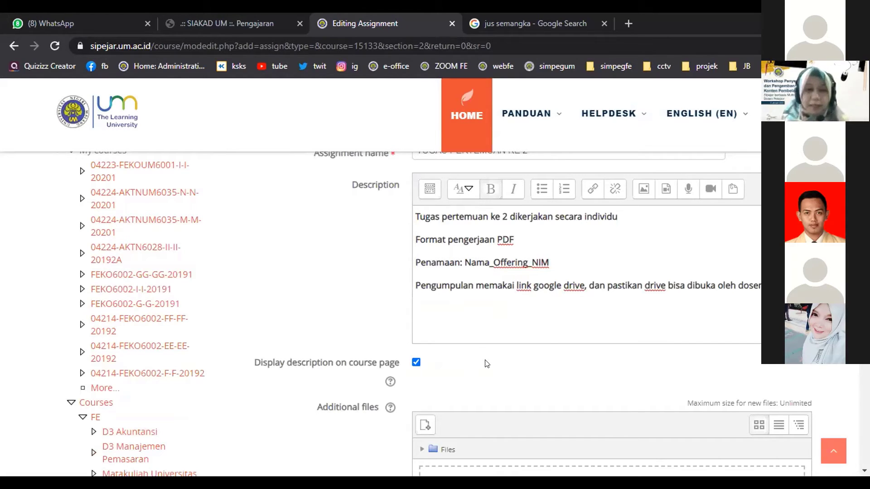
scroll(487, 364, down, 1)
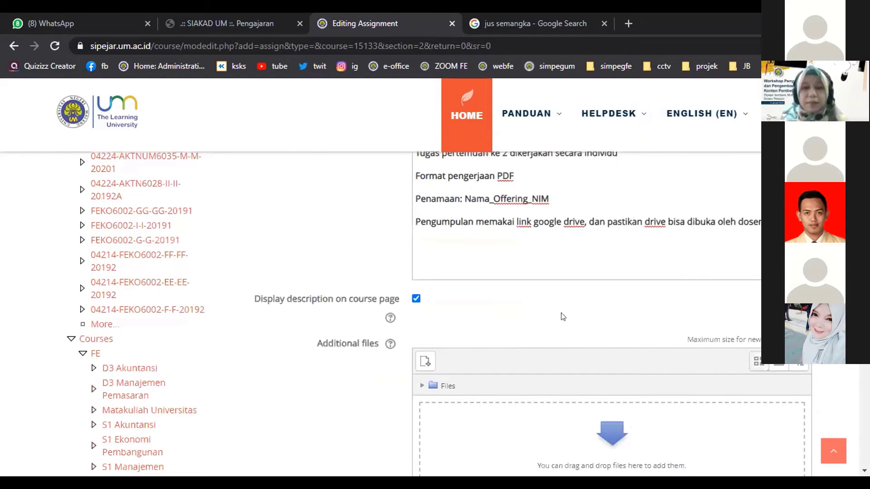
scroll(515, 337, down, 1)
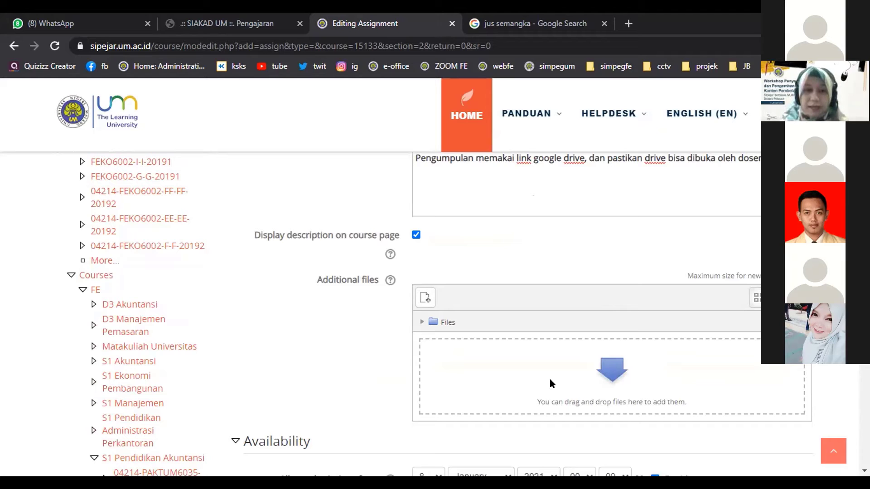
scroll(583, 334, down, 1)
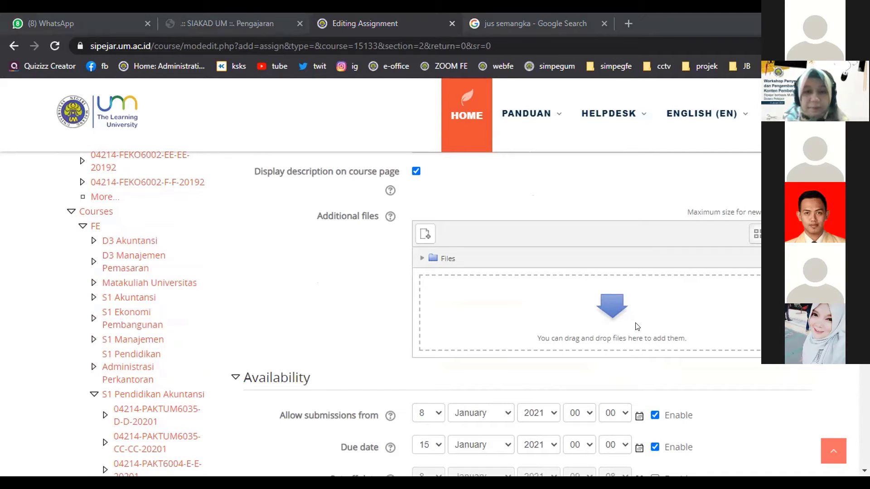
Set the submission start date to 11 January 2021 at 09:35.
scroll(498, 324, down, 1)
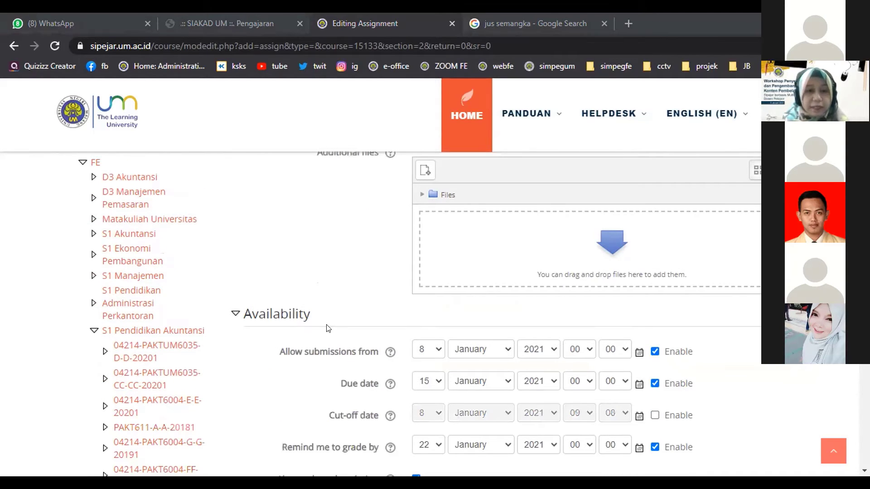
scroll(701, 335, down, 1)
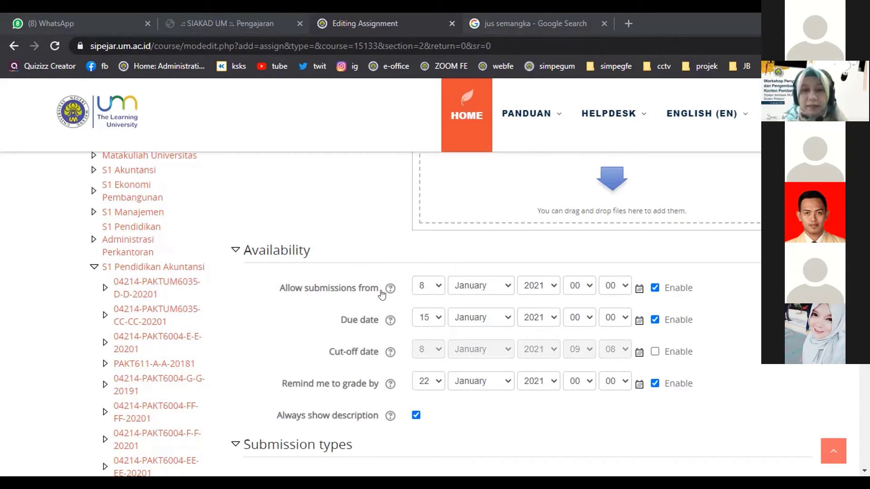
click(655, 288)
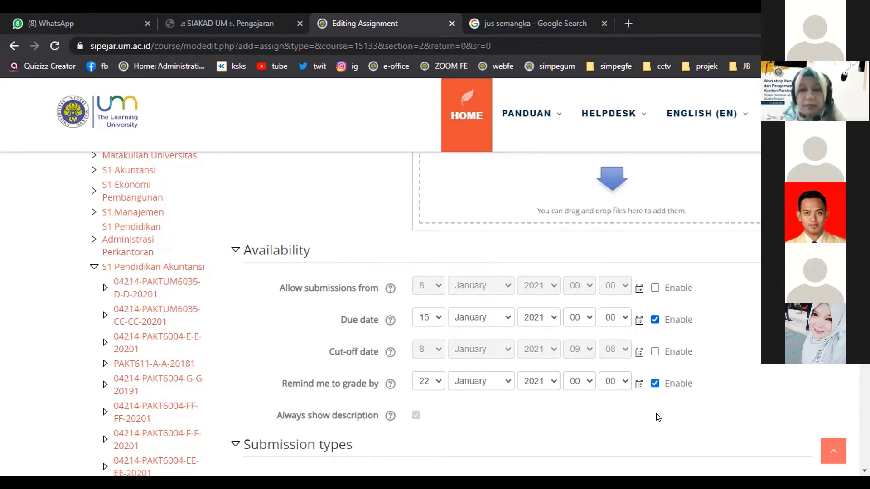
click(655, 384)
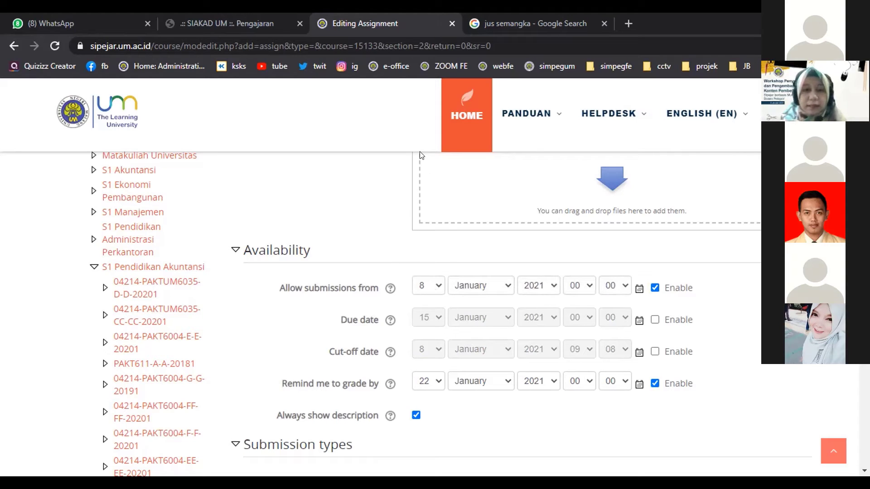
click(434, 291)
key(Up)
key(Up)
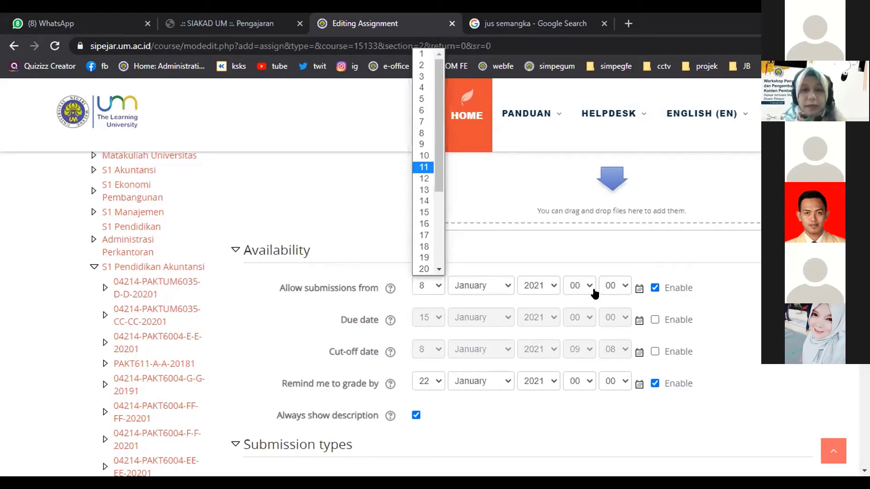
key(Return)
click(580, 286)
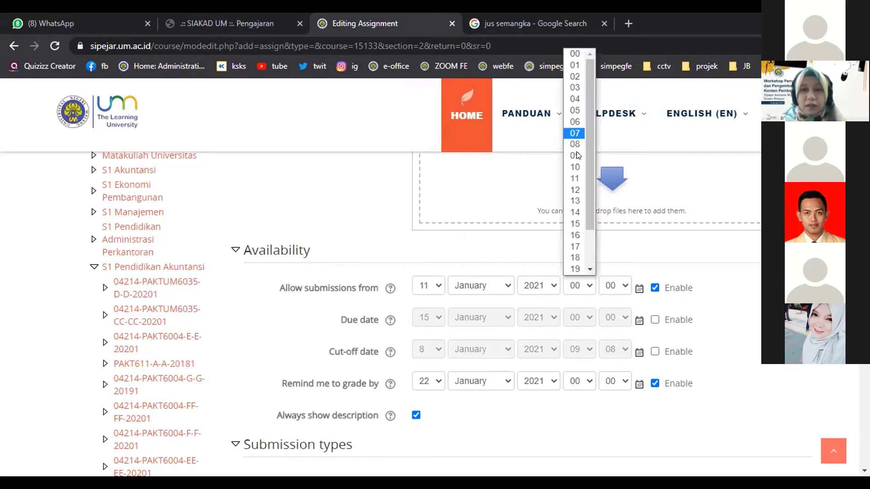
key(Down)
key(Down)
key(Return)
click(615, 286)
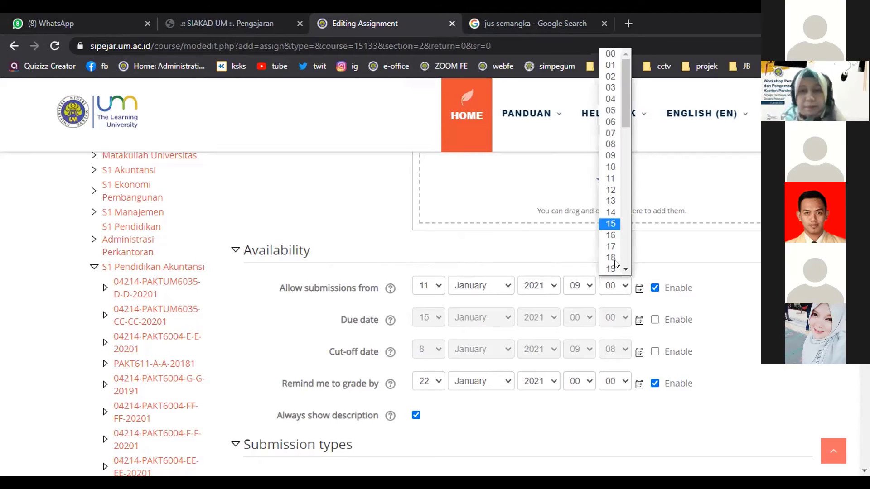
scroll(610, 191, down, 5)
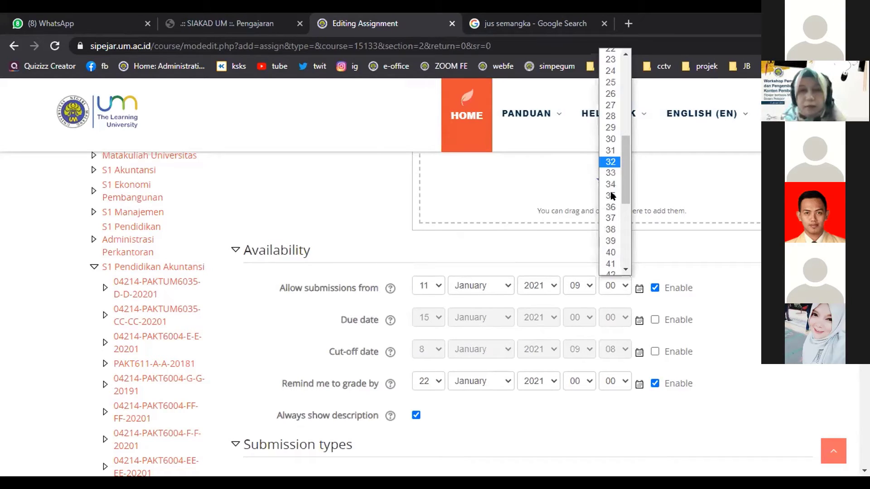
click(655, 320)
Re-enable the due date and set it to 11 January 2021 at 15:00.
click(655, 321)
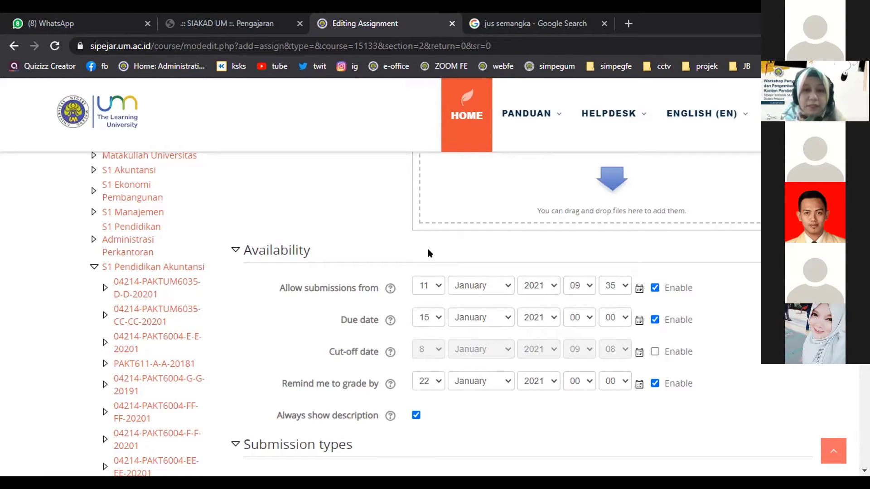
click(428, 318)
click(421, 202)
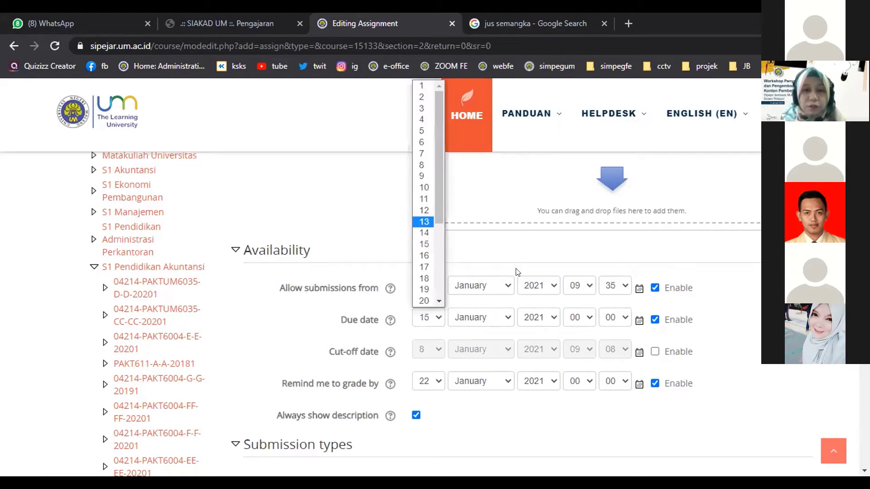
click(581, 314)
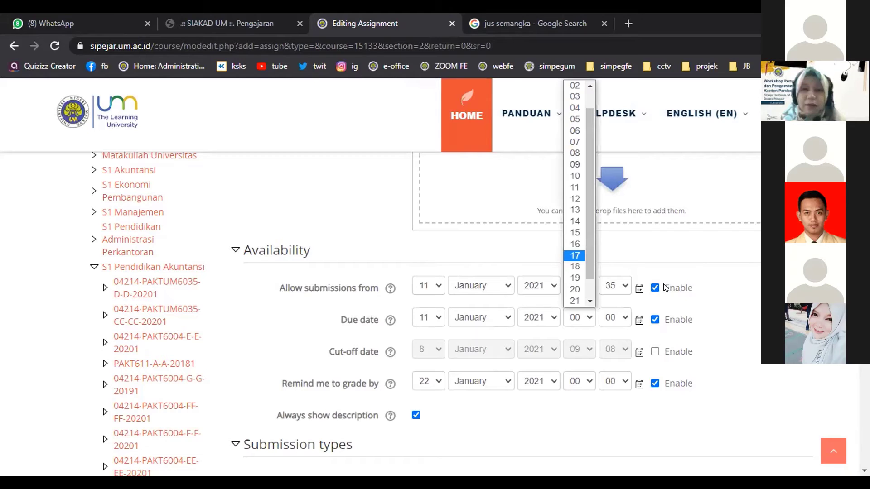
key(Return)
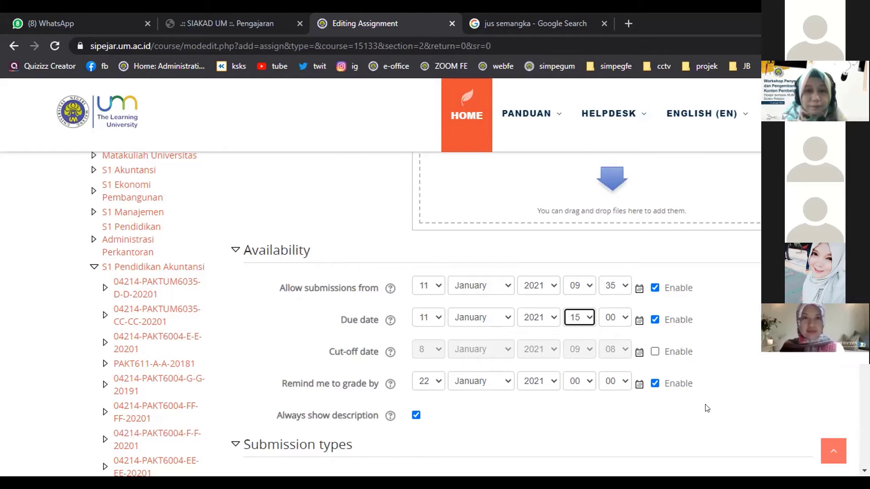
scroll(659, 410, down, 4)
Tick Online text under Submission types while keeping File submissions enabled.
scroll(705, 359, up, 3)
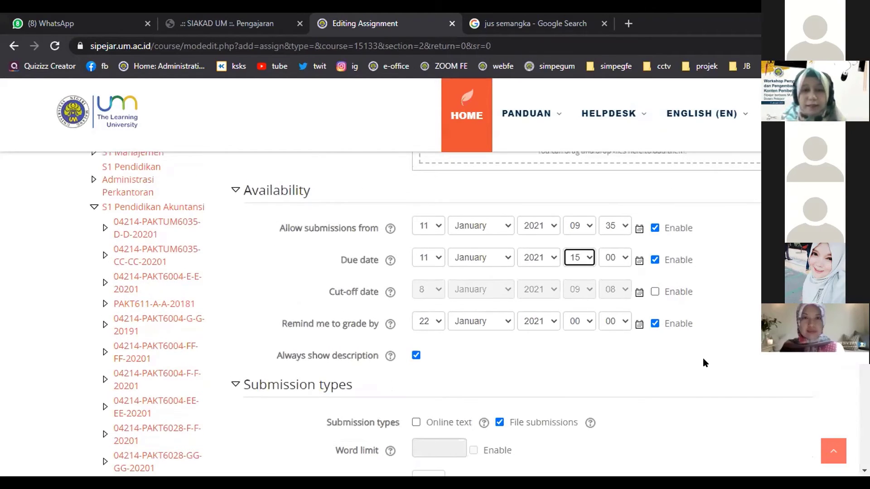
scroll(722, 328, down, 1)
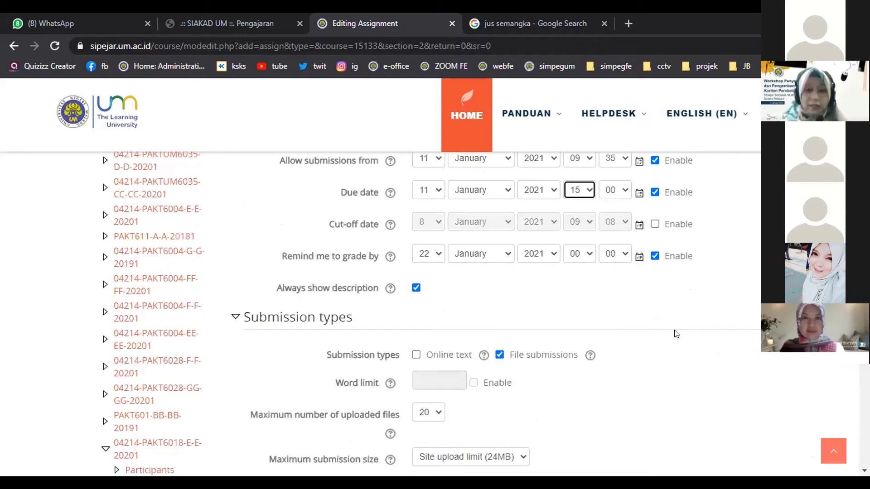
click(415, 355)
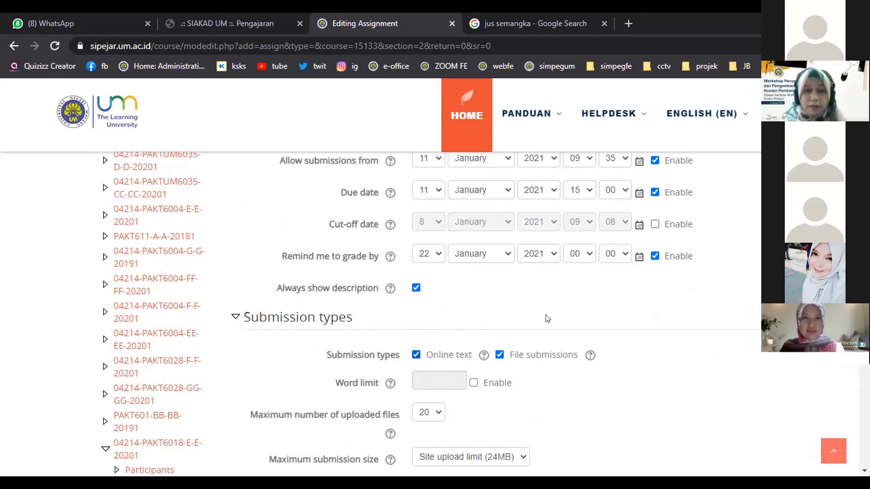
click(499, 355)
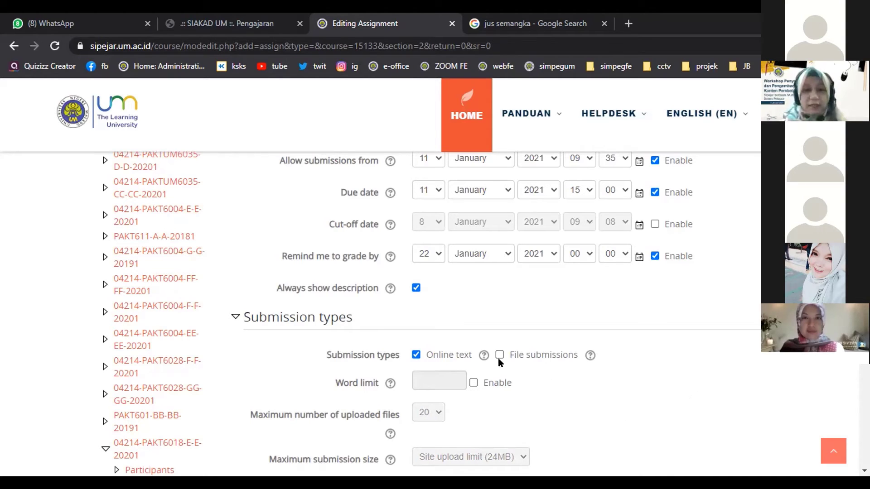
key(space)
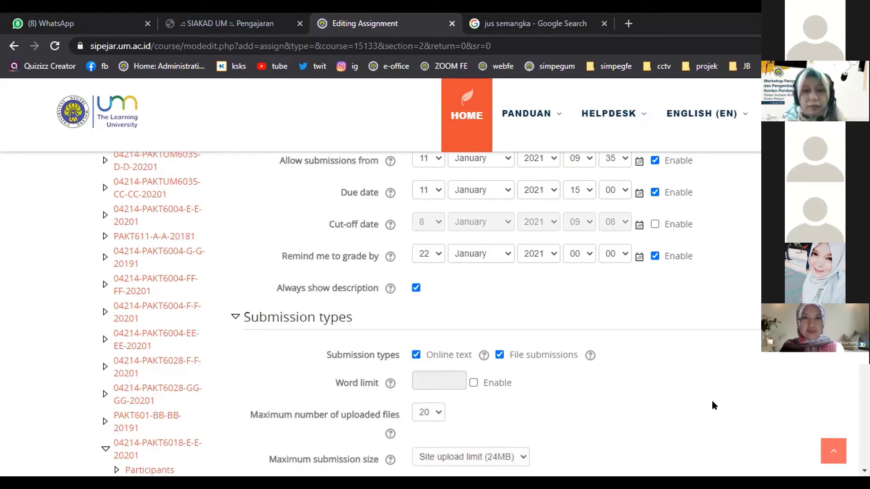
Keep Maximum submission size at the Site upload limit (24MB).
scroll(712, 405, down, 3)
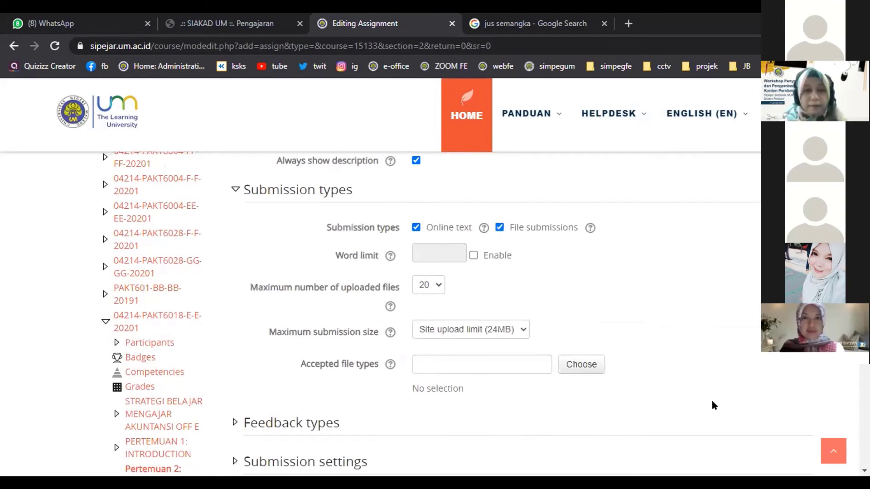
scroll(712, 403, down, 1)
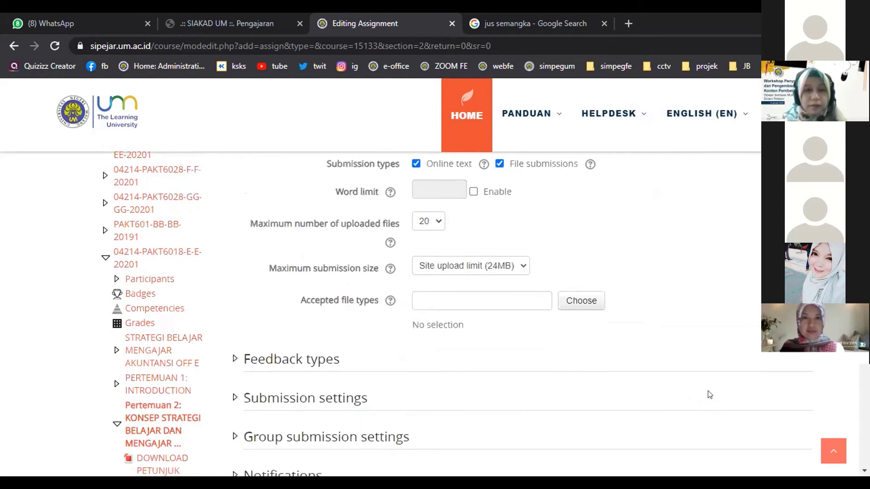
click(509, 266)
click(701, 287)
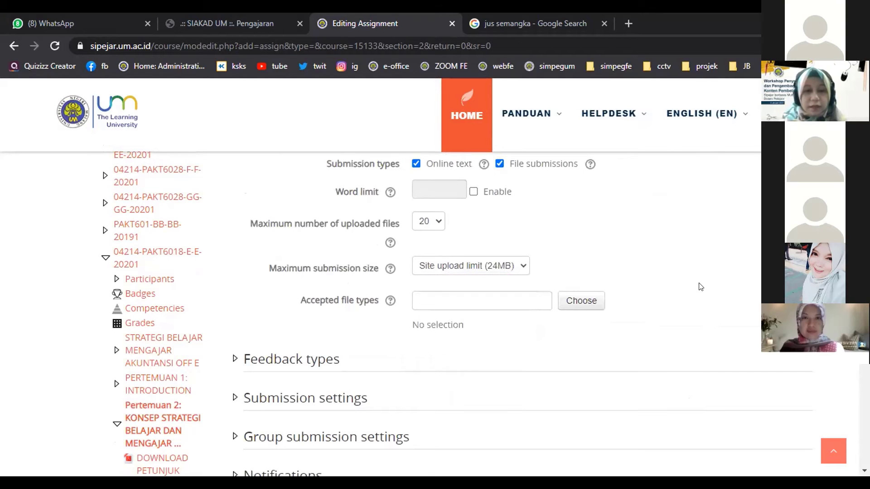
scroll(701, 287, down, 2)
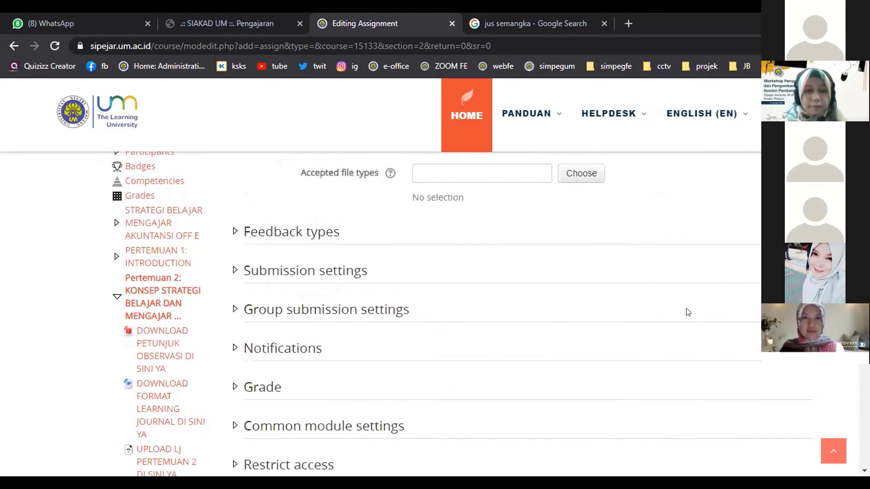
scroll(549, 336, down, 3)
scroll(655, 361, down, 1)
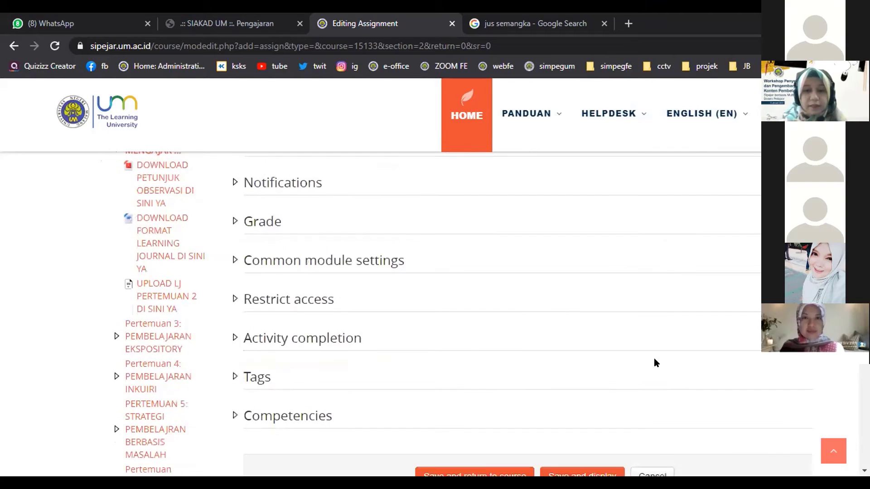
scroll(654, 362, down, 3)
Save and display TUGAS PERTEMUAN KE 2, check its 3:00 PM due date, then return to the course page.
click(588, 324)
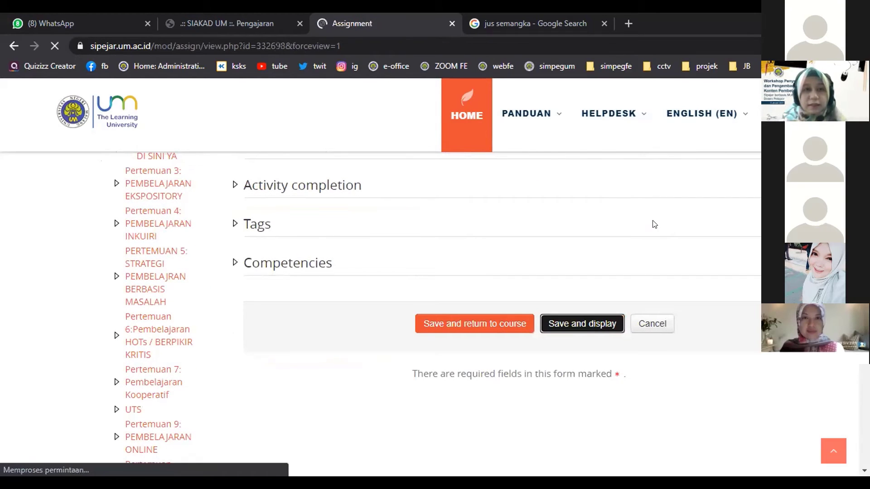
scroll(674, 273, down, 4)
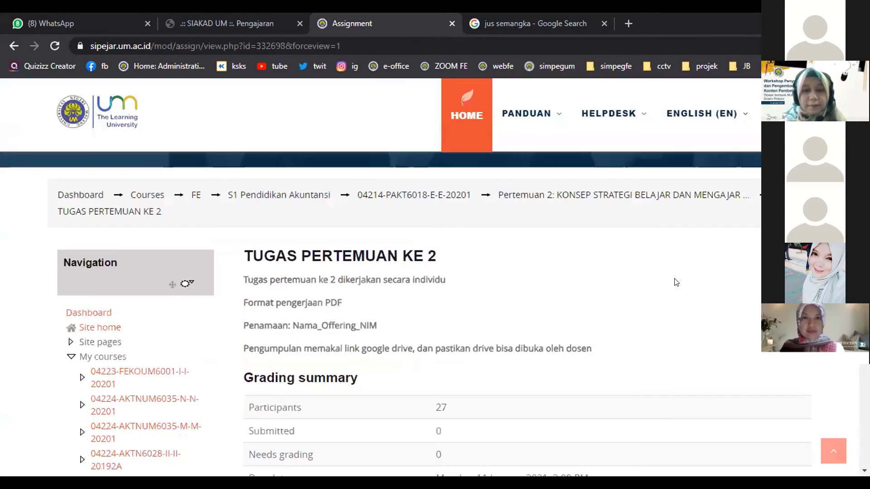
scroll(383, 369, down, 3)
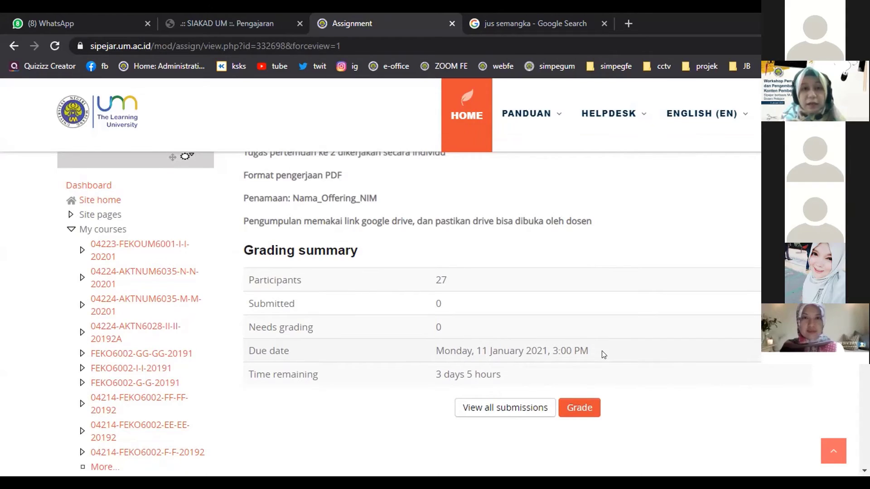
scroll(604, 353, up, 3)
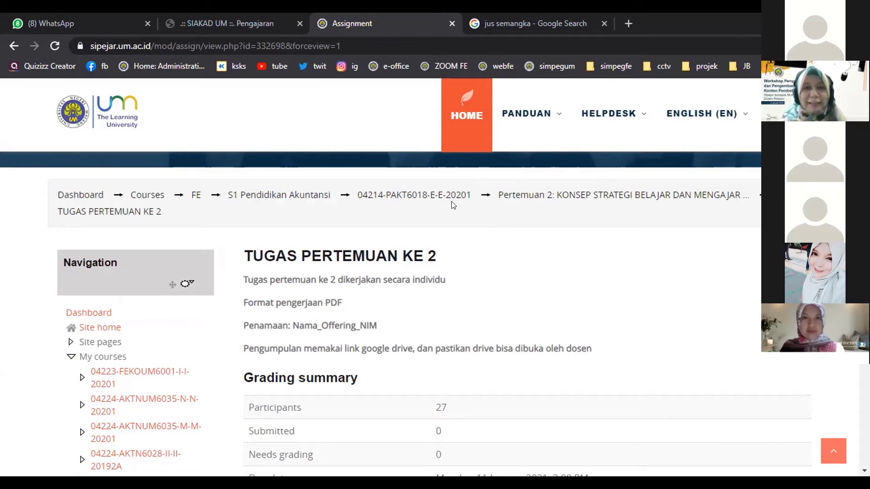
key(alt+Left)
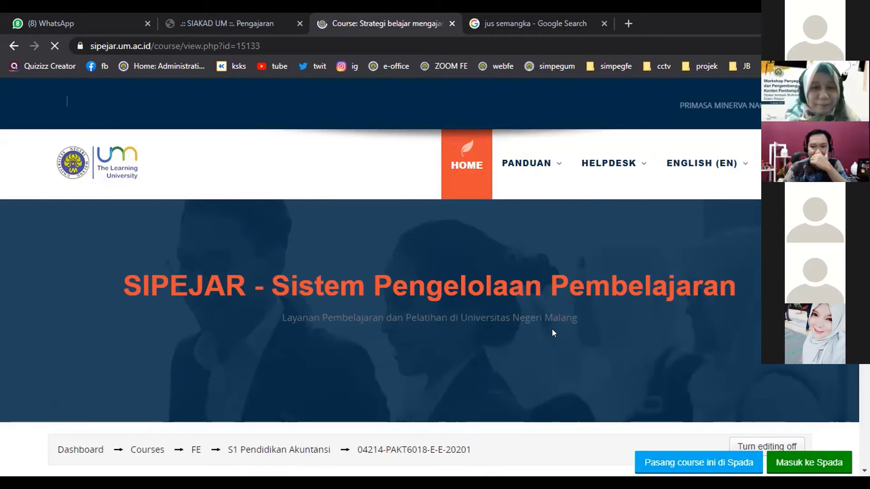
scroll(563, 334, down, 1)
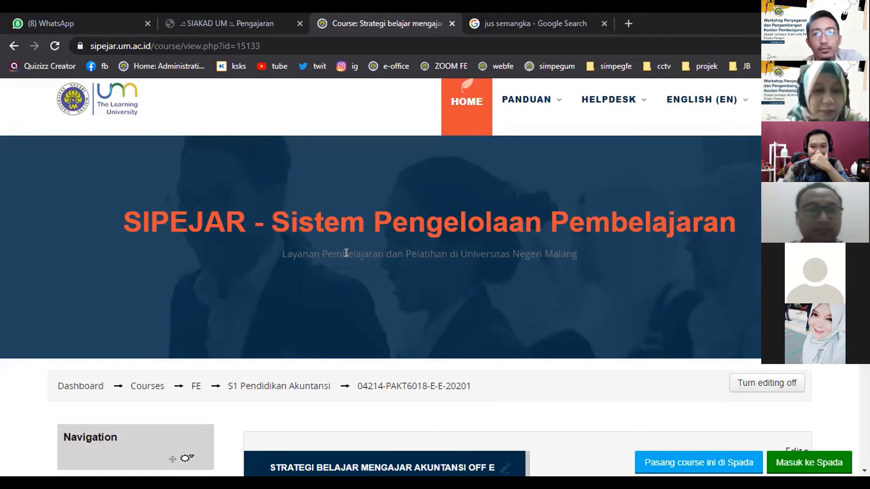
scroll(352, 251, down, 3)
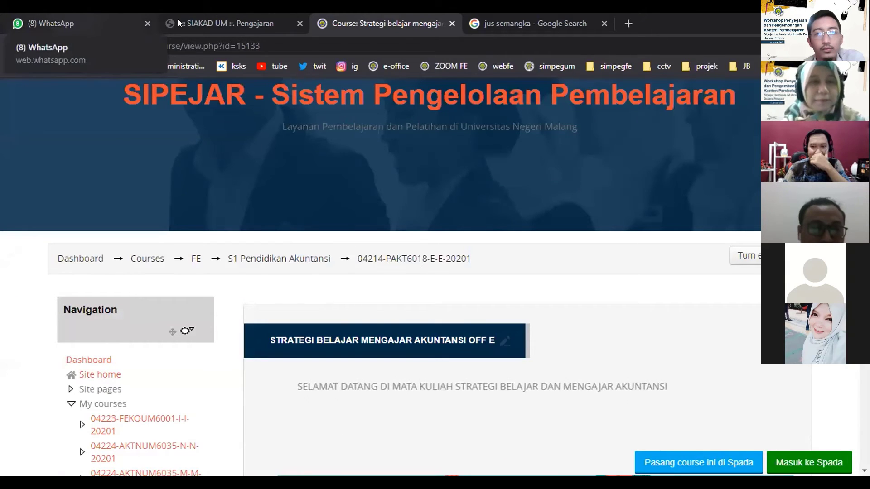
key(ctrl+1)
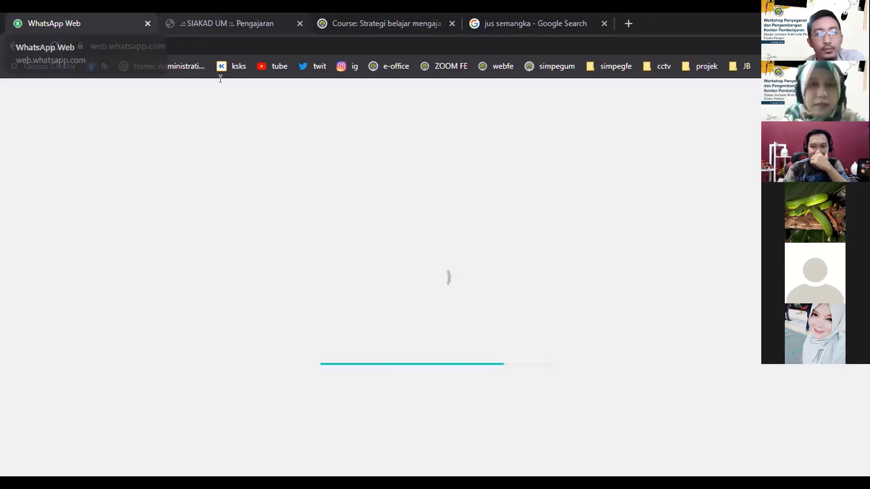
click(225, 24)
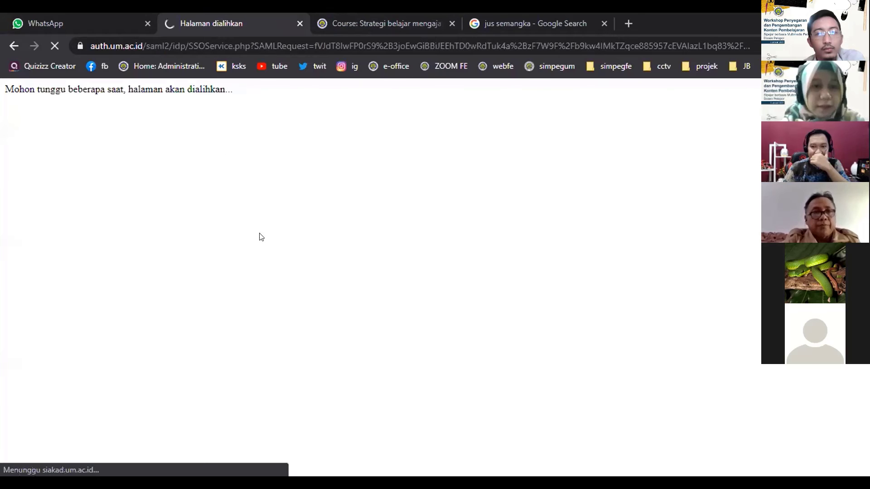
key(ctrl+Tab)
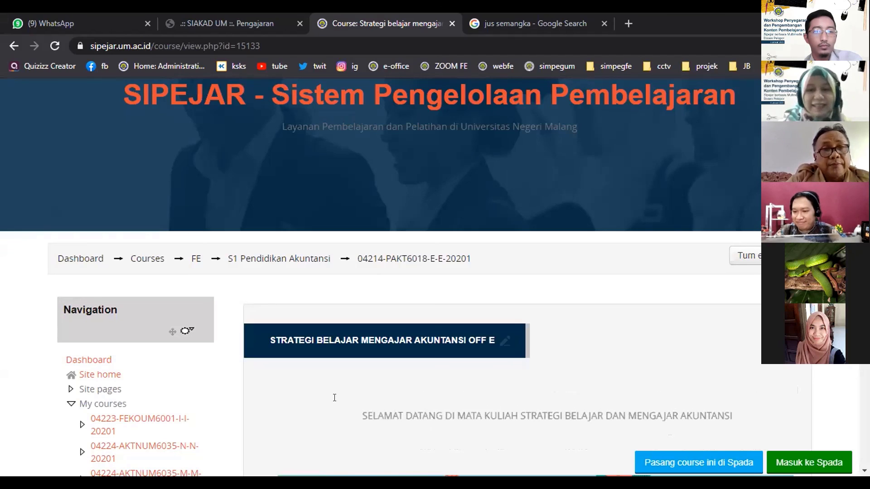
Scroll down to view the Strategi Belajar Mengajar Akuntansi Off E welcome section.
scroll(333, 410, down, 1)
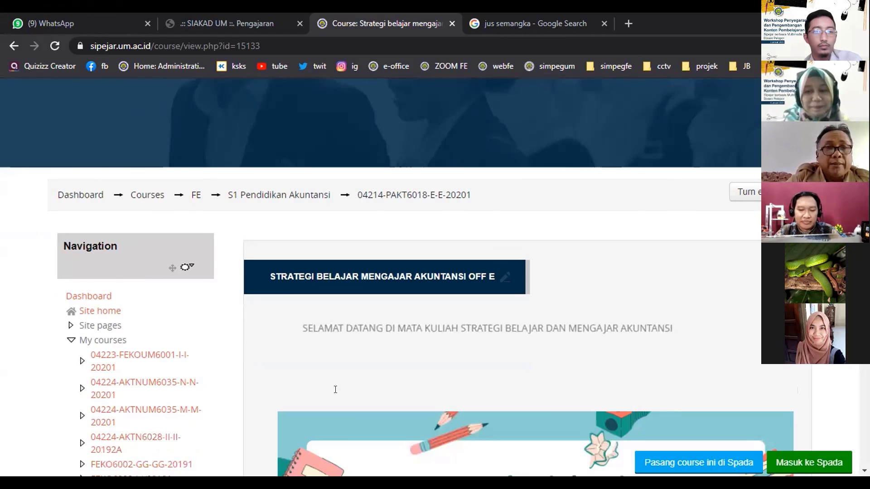